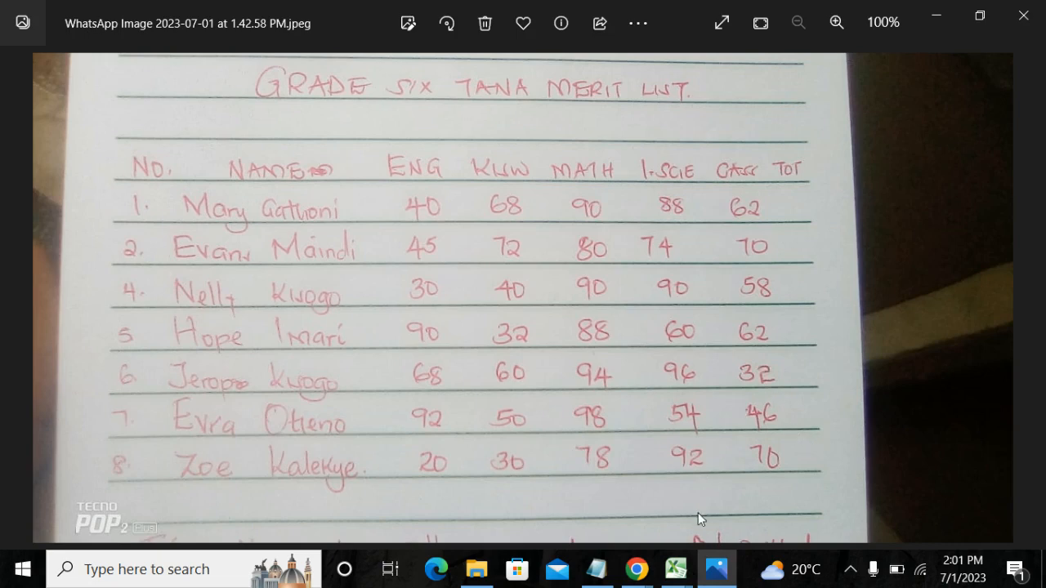
Switch from the merit list photo to the blank Book2 workbook in Excel and go to row 1 of Sheet1.
mouse_move(675, 579)
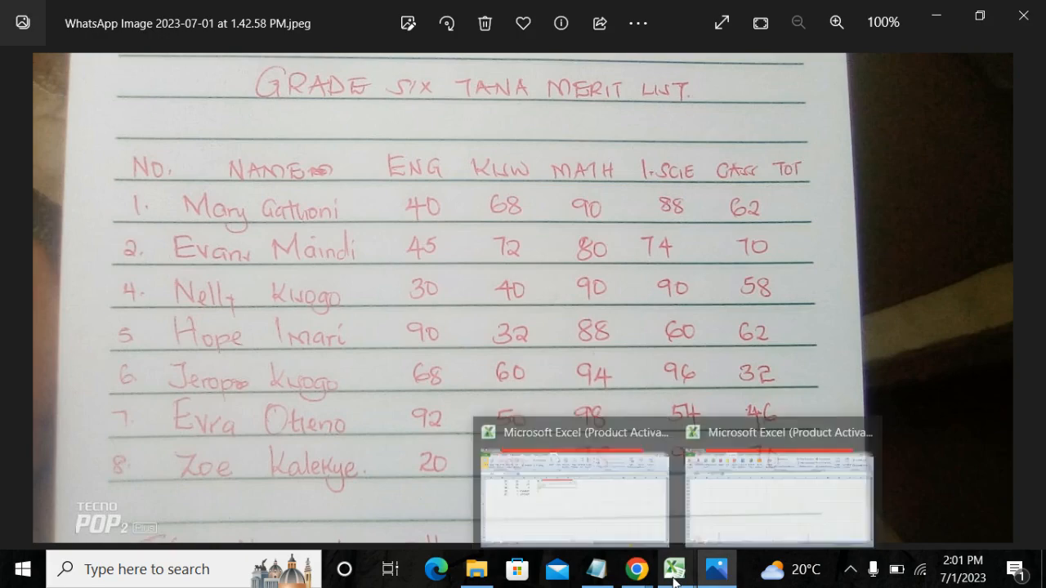
click(812, 481)
scroll(717, 416, up, 5)
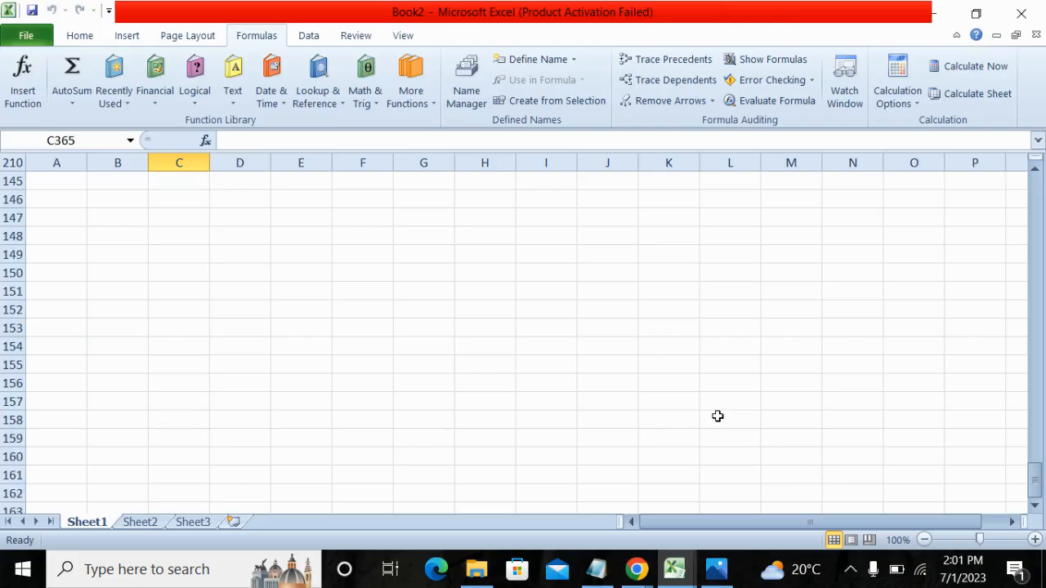
scroll(716, 416, up, 20)
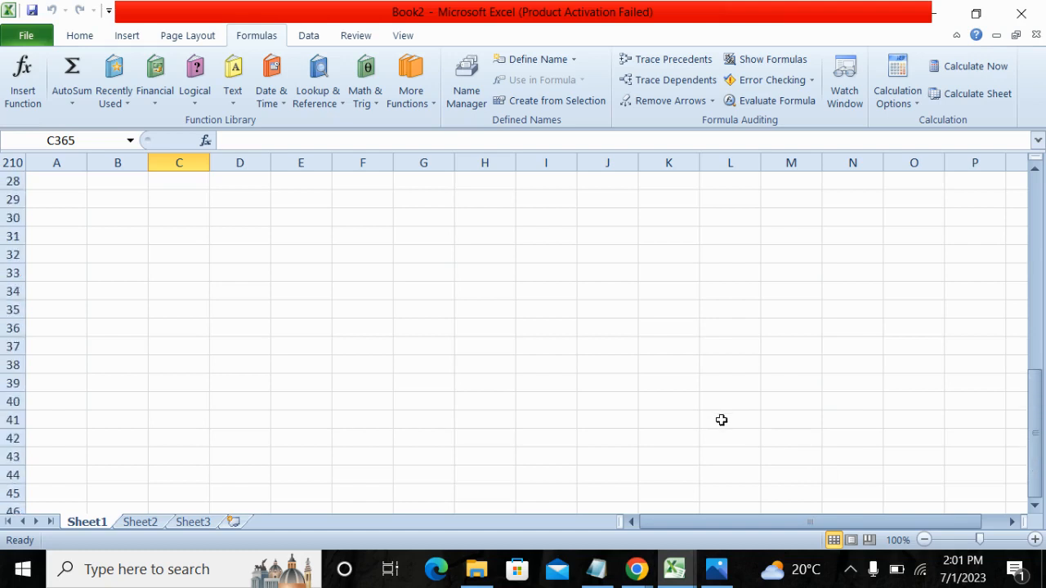
scroll(721, 420, up, 9)
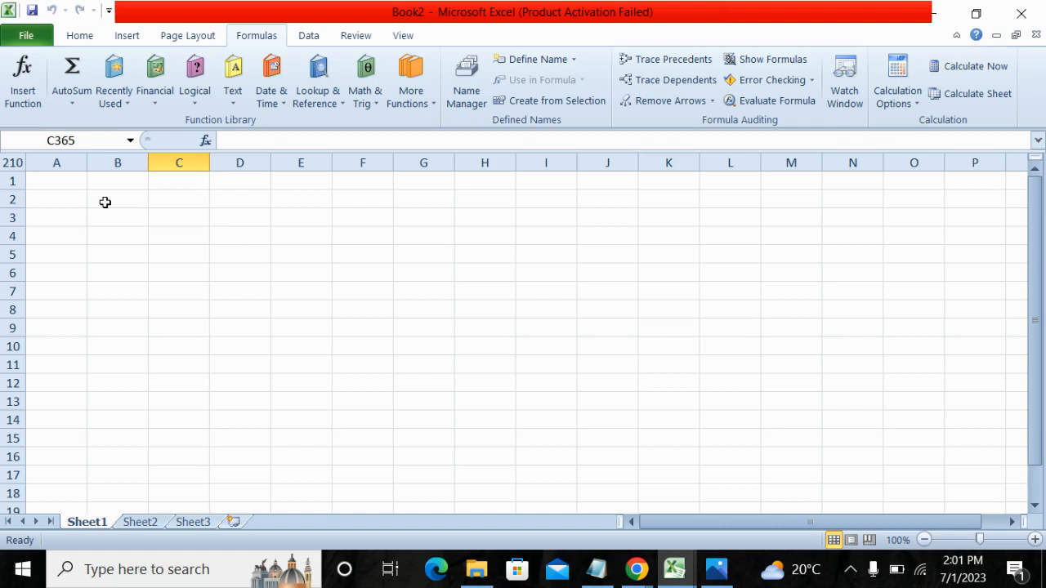
Select columns A, B, C and D one after another to point out the sheet's columns.
click(70, 160)
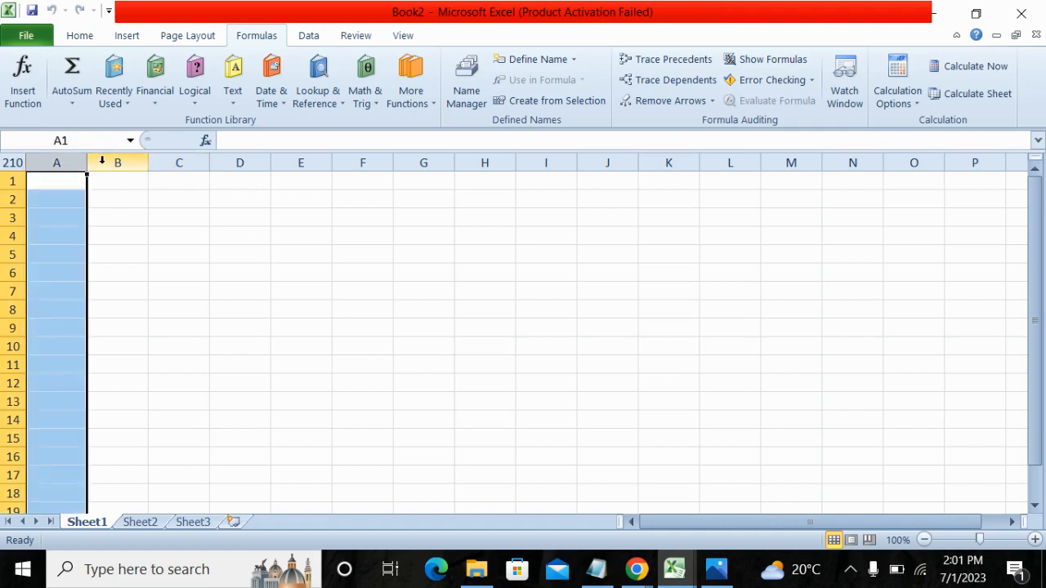
click(106, 160)
click(168, 161)
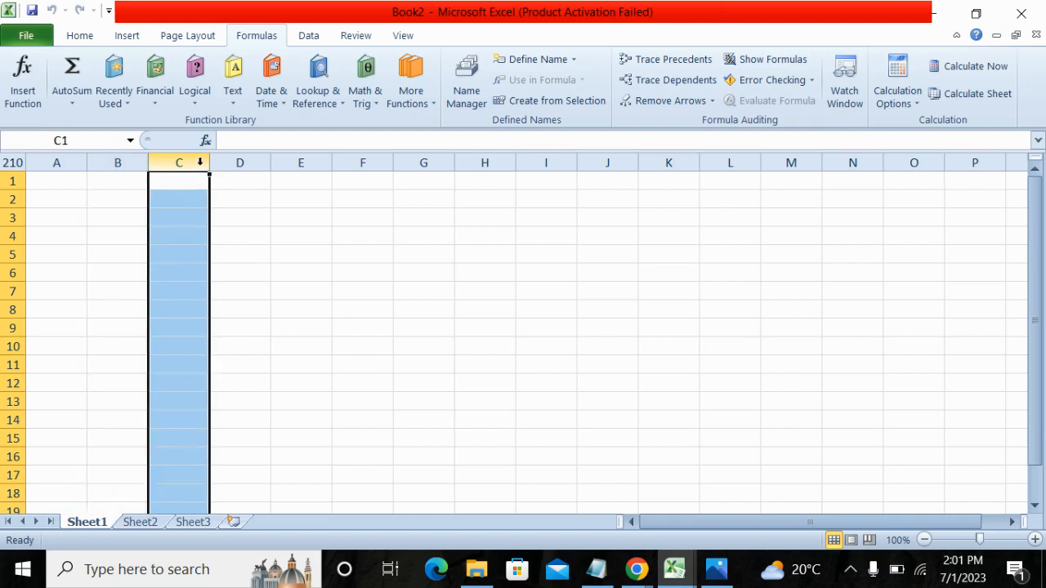
click(241, 160)
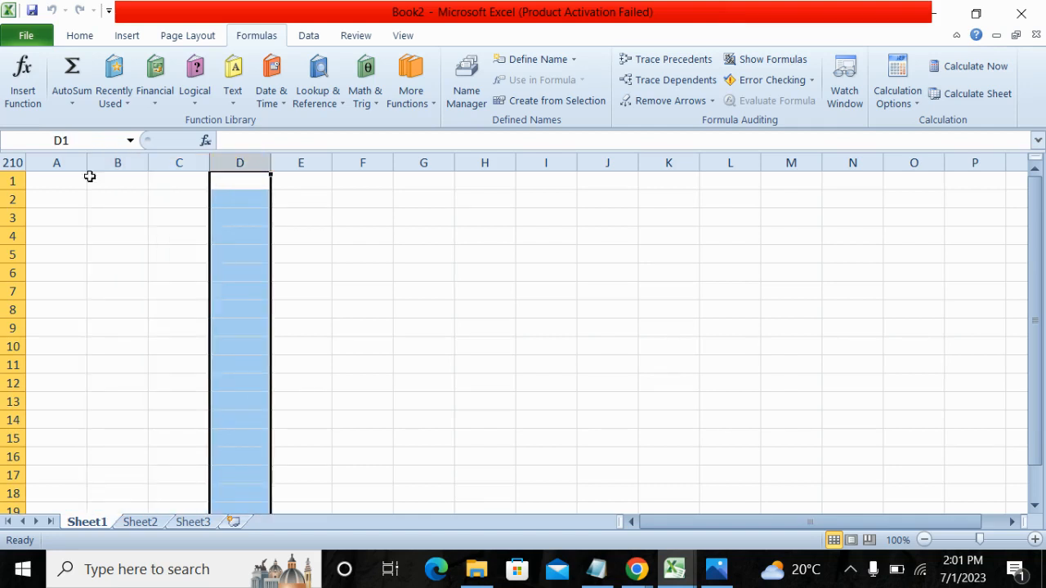
click(47, 163)
click(131, 163)
click(194, 162)
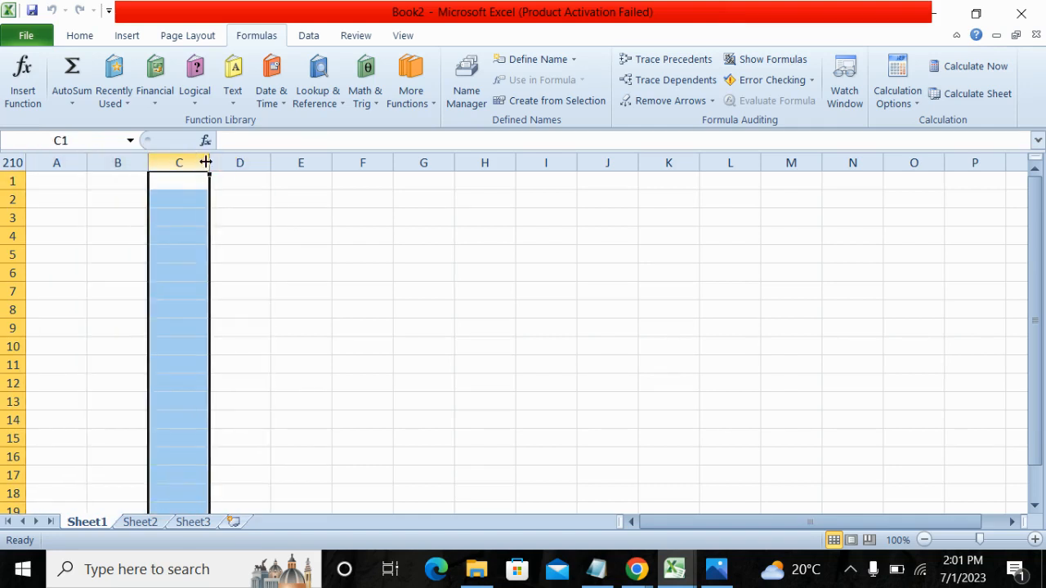
click(221, 163)
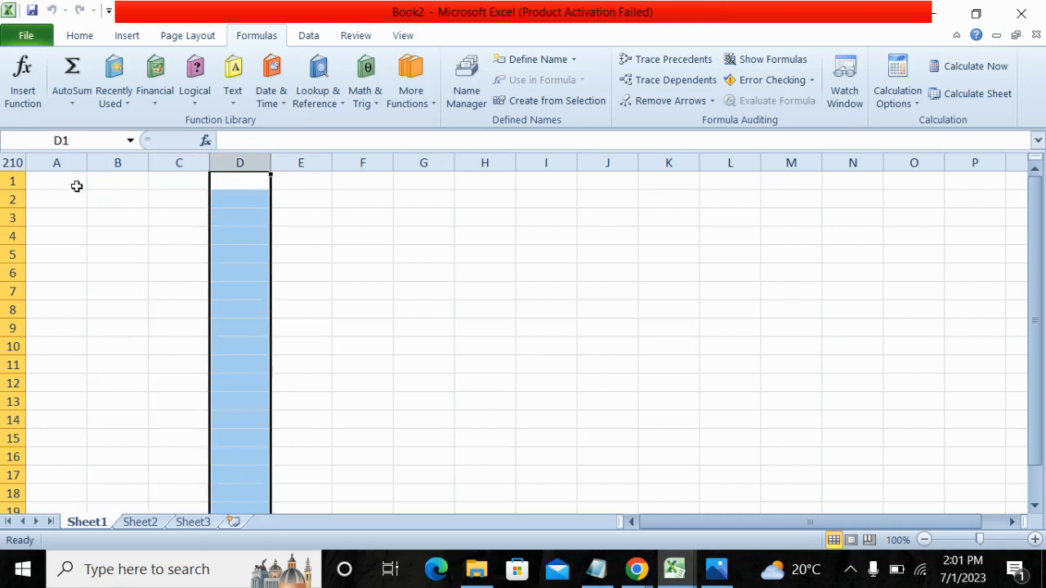
click(54, 163)
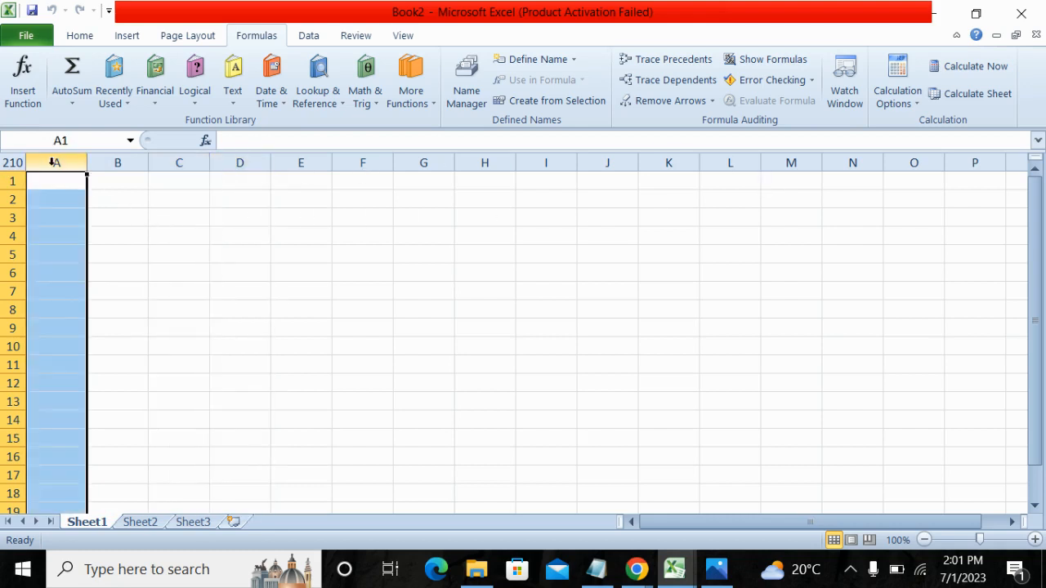
click(104, 162)
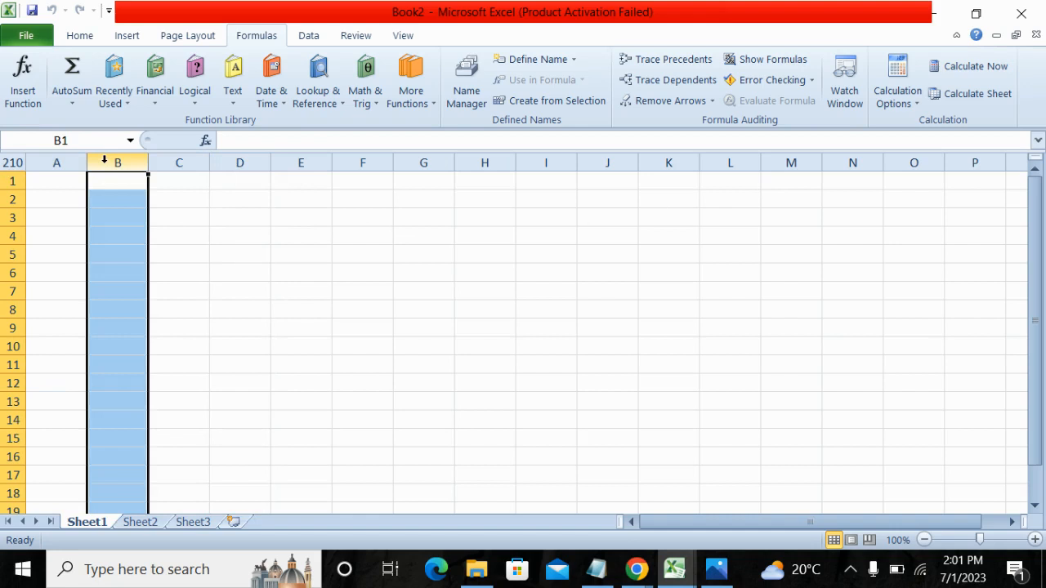
click(184, 163)
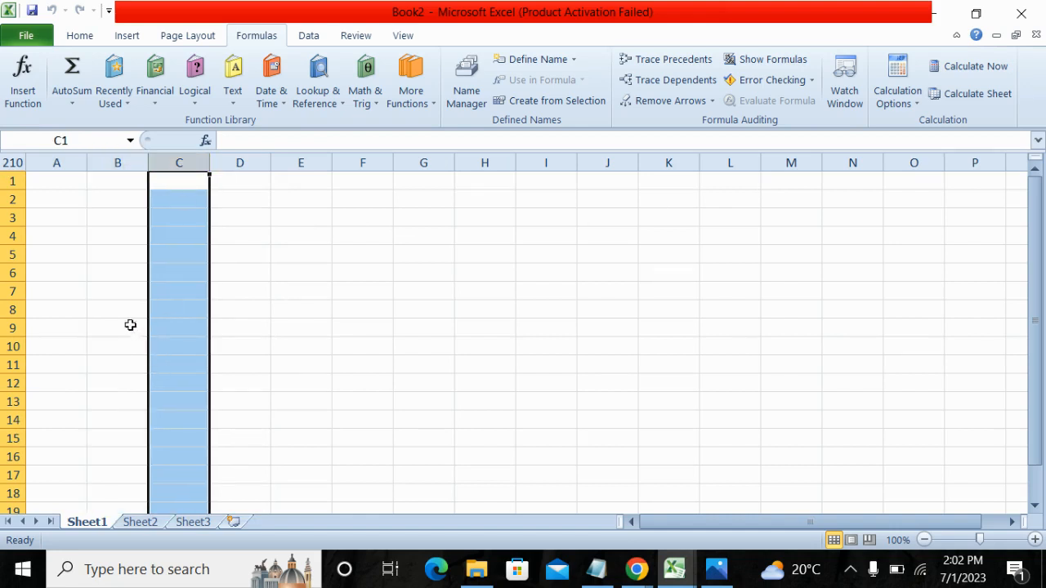
Select rows 1, 2, 3 and 4 one after another to point out the sheet's rows.
click(3, 182)
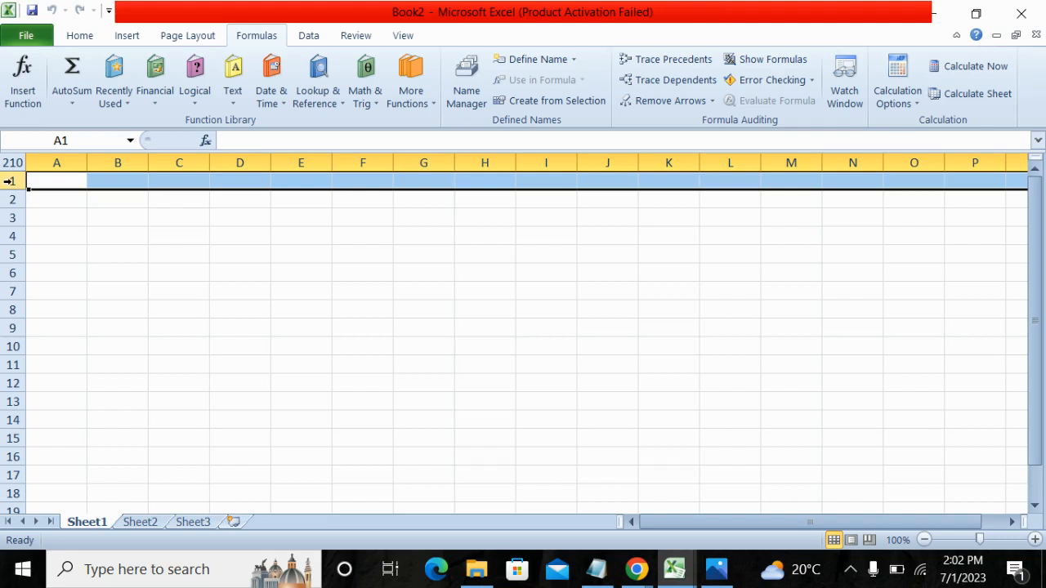
click(10, 199)
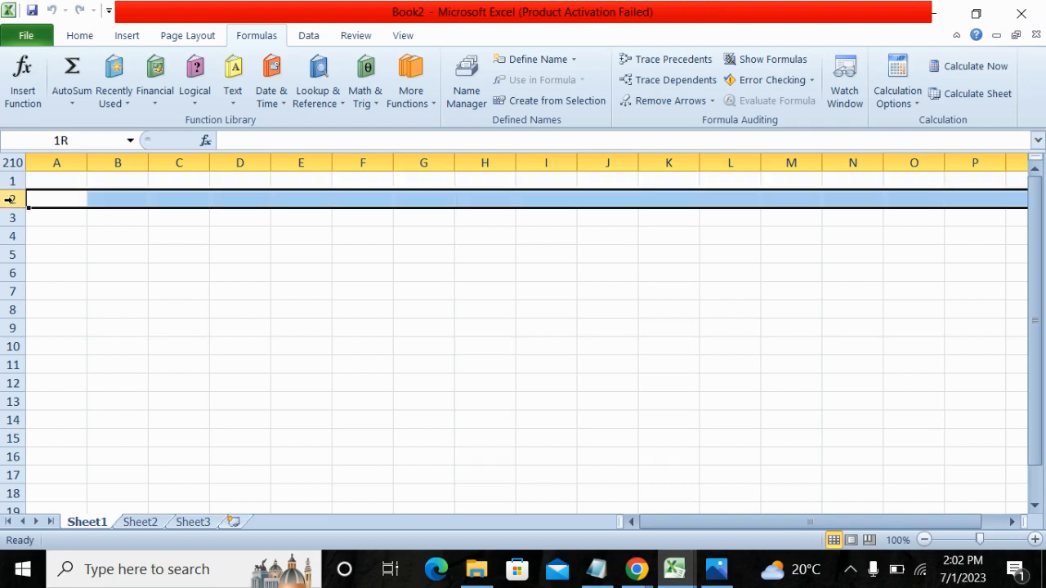
click(10, 218)
click(9, 236)
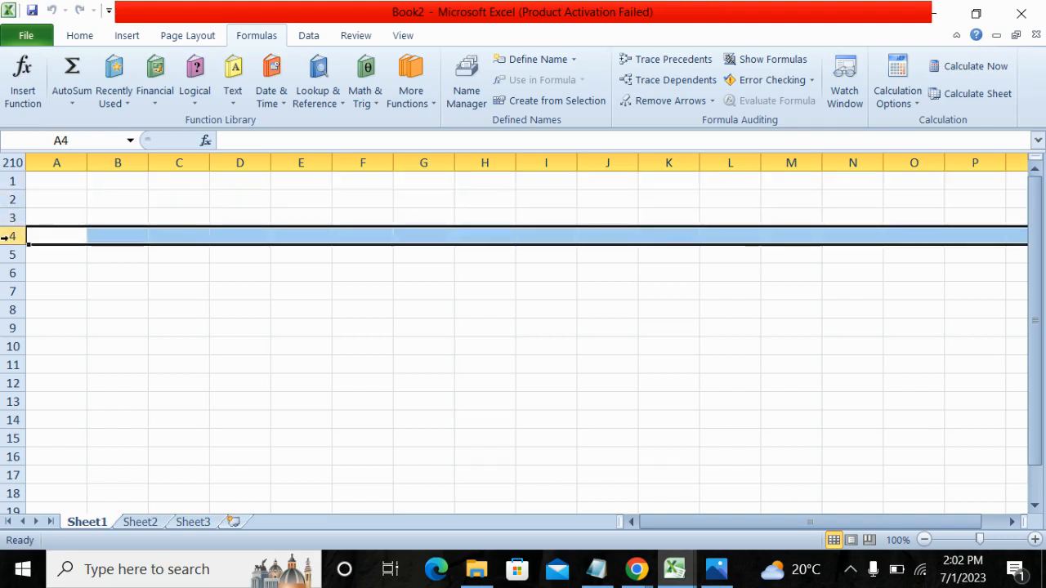
Examine how the row numbering continues down Sheet1, starting from cell A5, and return towards the first rows.
click(60, 255)
scroll(2, 285, down, 20)
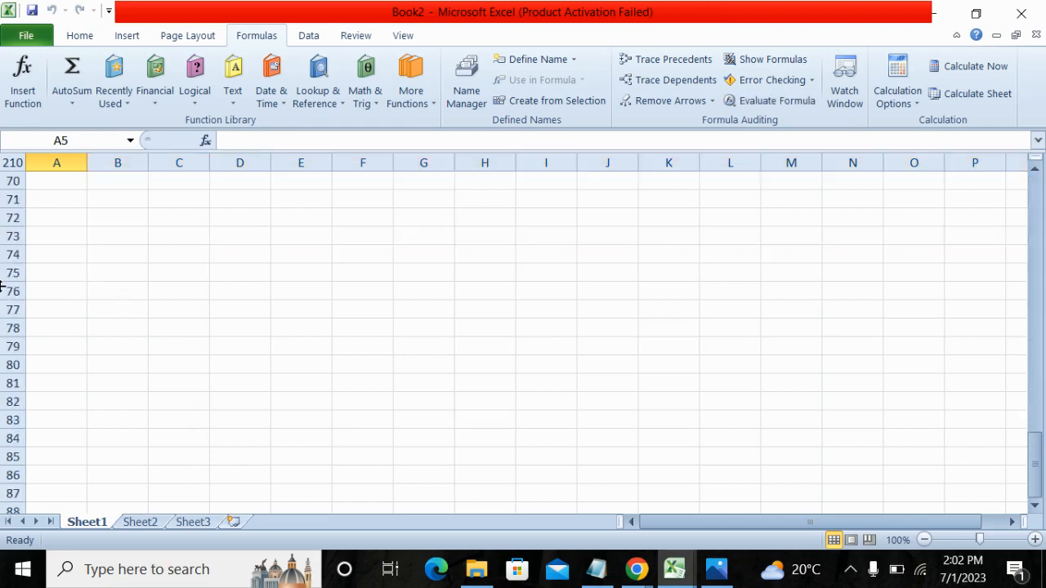
scroll(1, 285, down, 20)
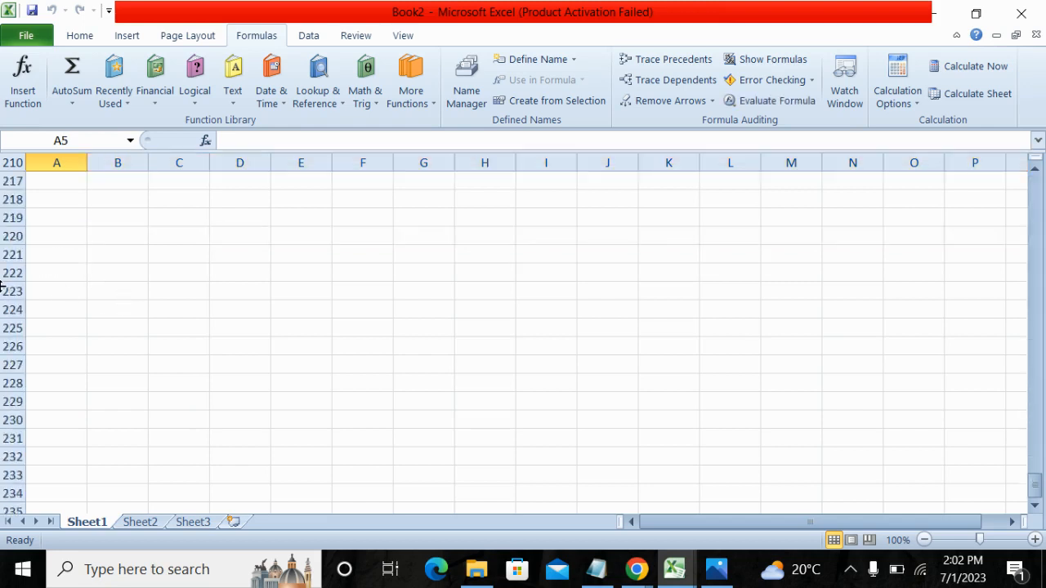
scroll(2, 285, down, 20)
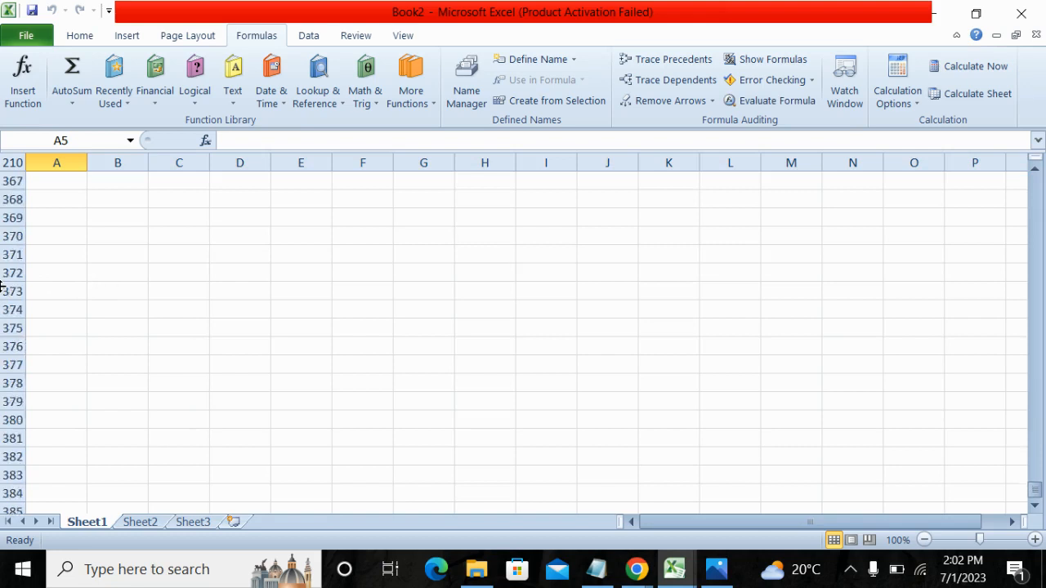
scroll(2, 285, up, 20)
scroll(1, 285, up, 20)
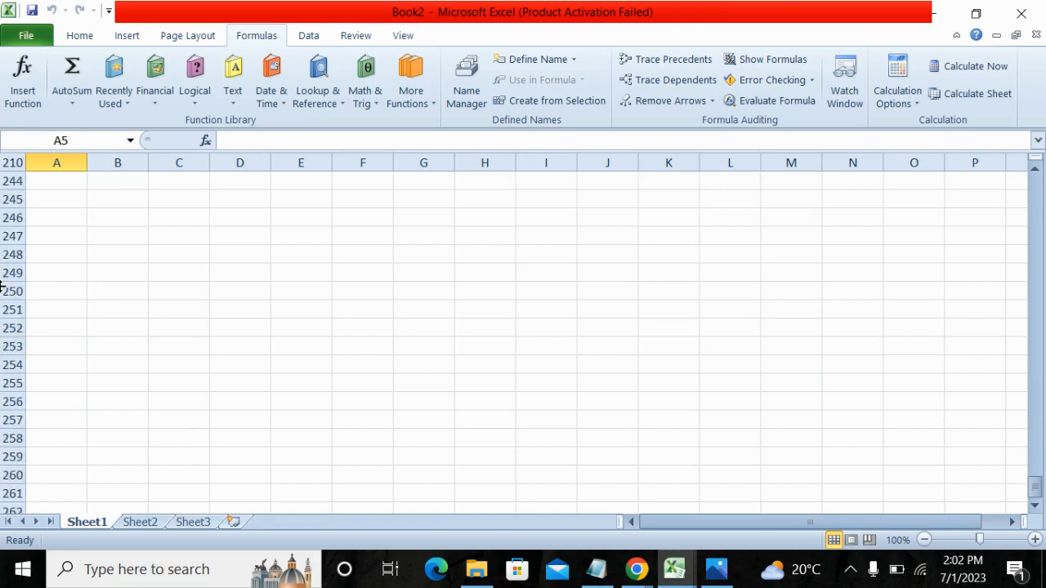
scroll(2, 291, up, 20)
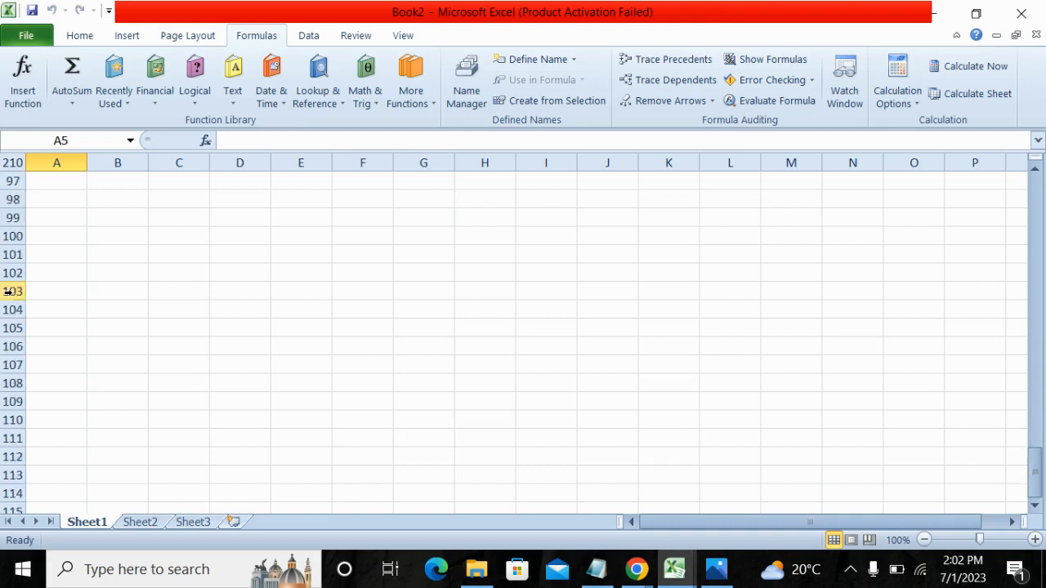
scroll(16, 290, up, 9)
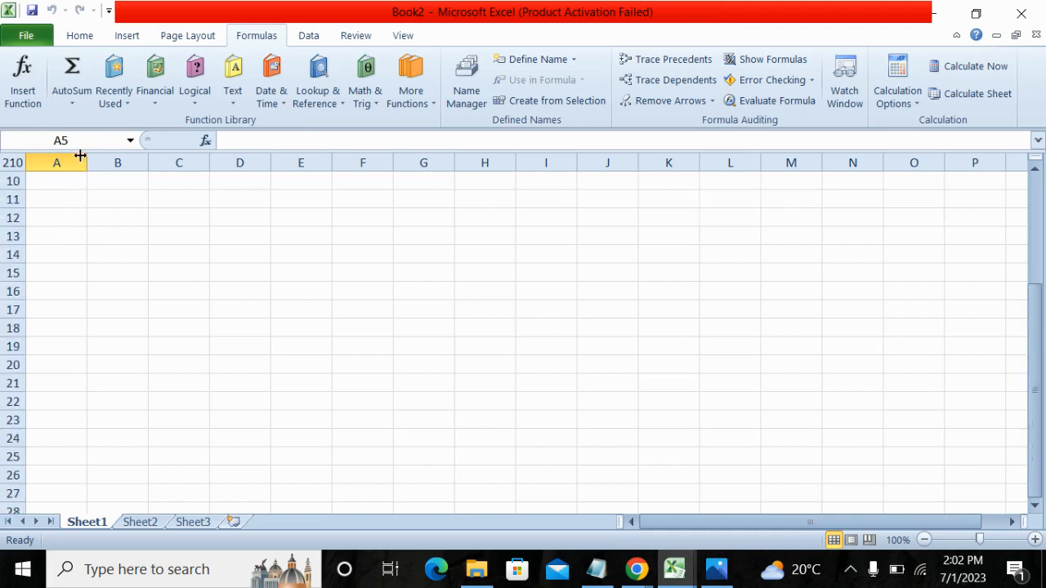
Examine how the column lettering continues across Sheet1 beyond column HY, and return to cell A1's area.
drag(76, 158, 420, 201)
click(206, 257)
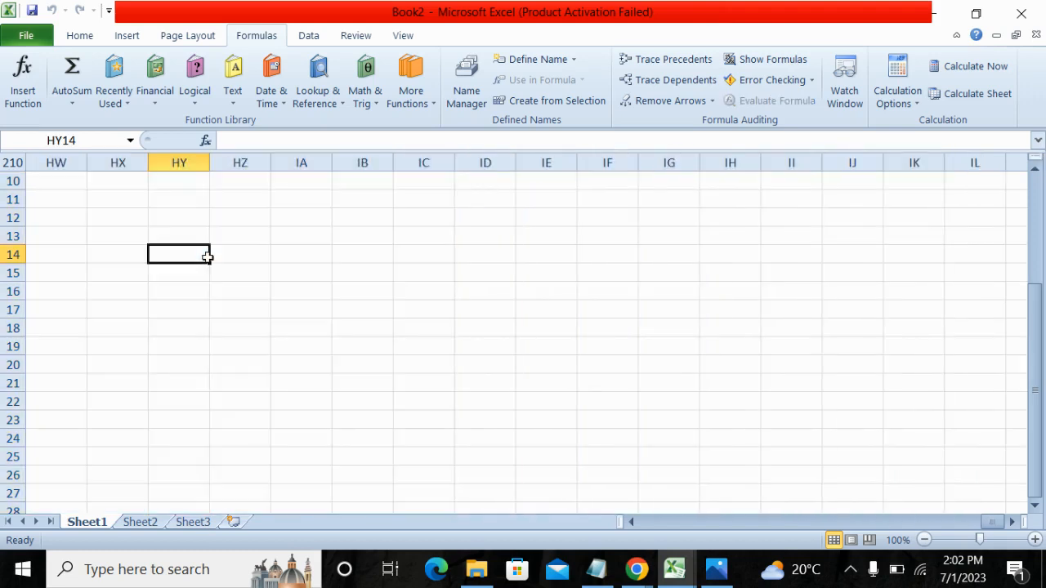
scroll(49, 248, up, 3)
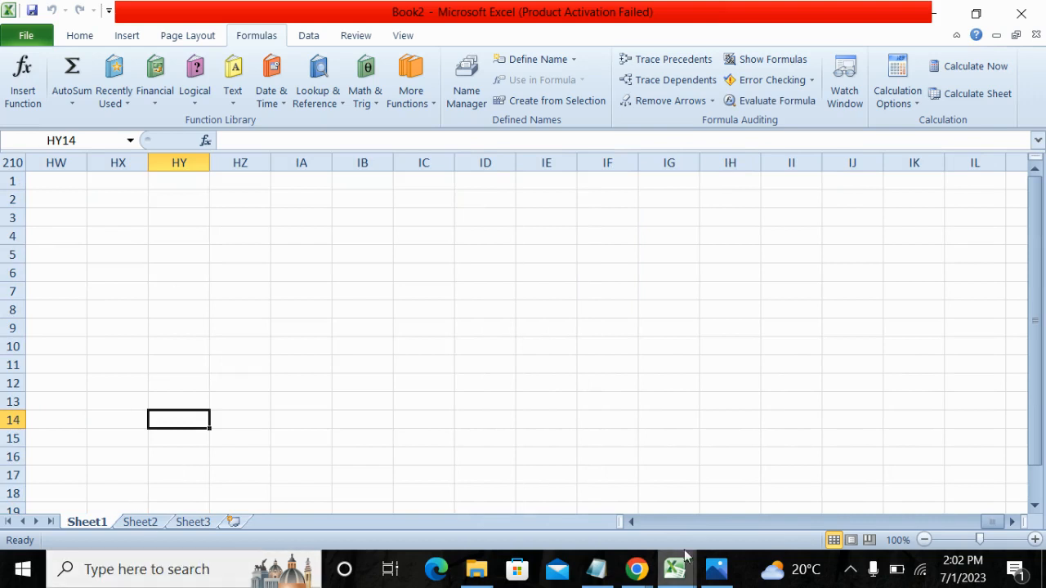
click(692, 522)
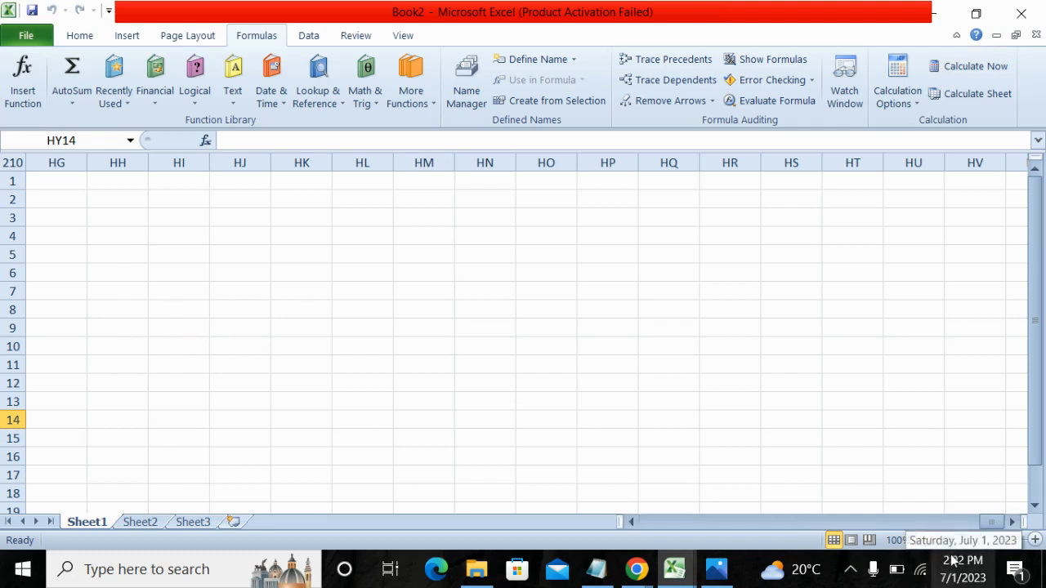
drag(991, 521, 617, 518)
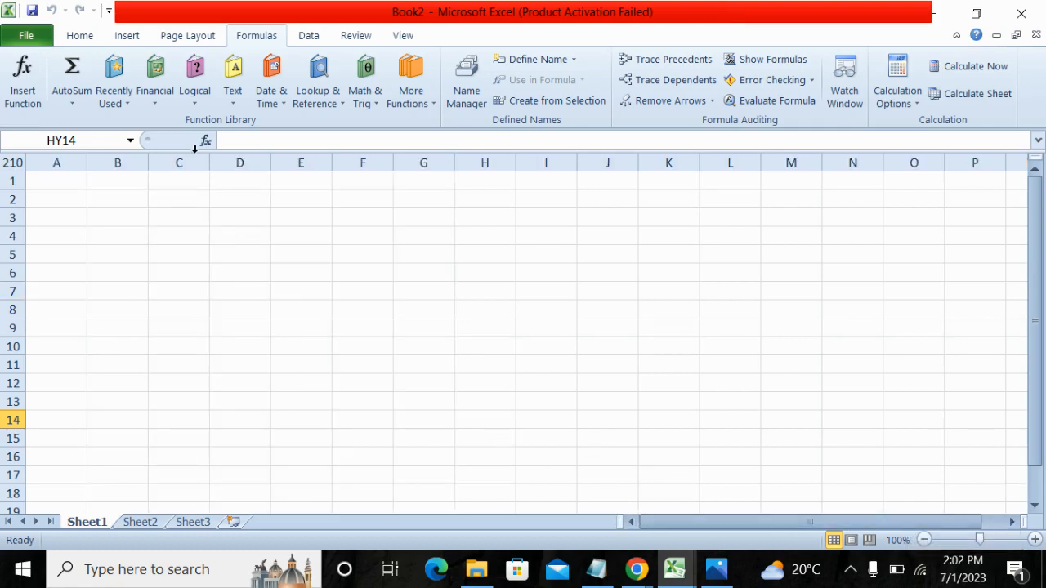
Select column B, row 4 and the cell where they meet, B4.
click(129, 163)
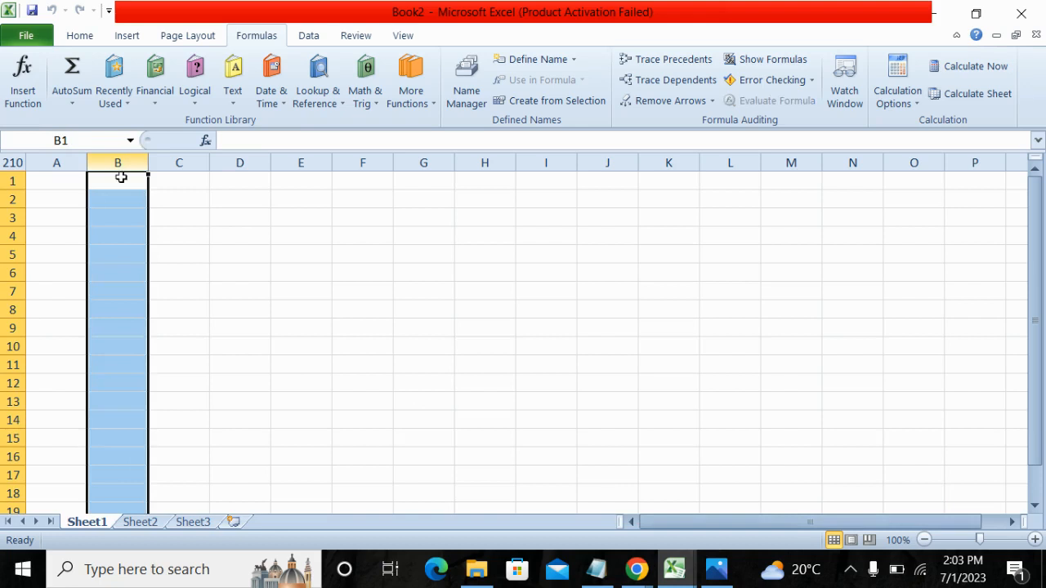
click(2, 236)
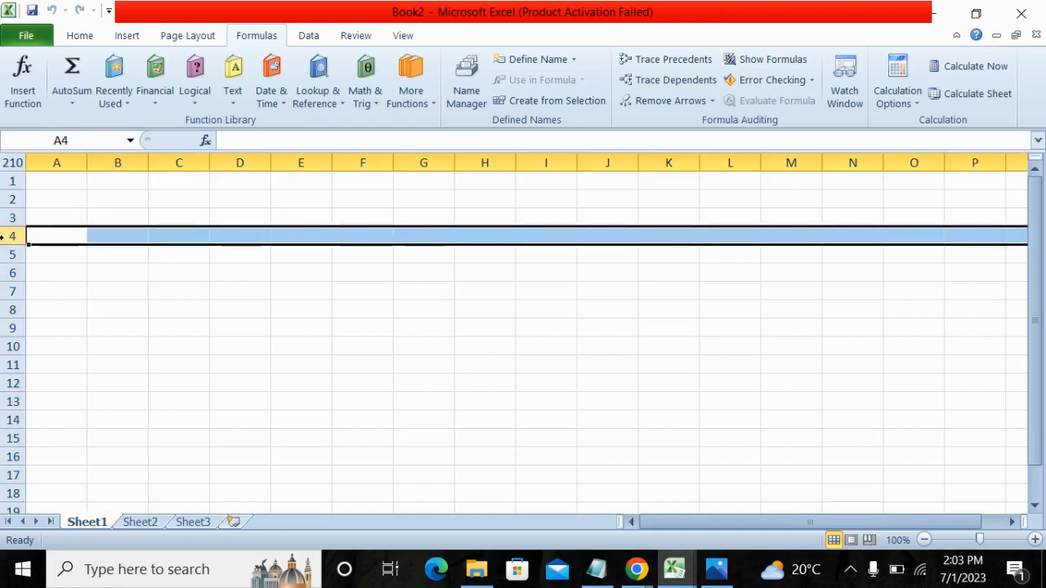
click(117, 237)
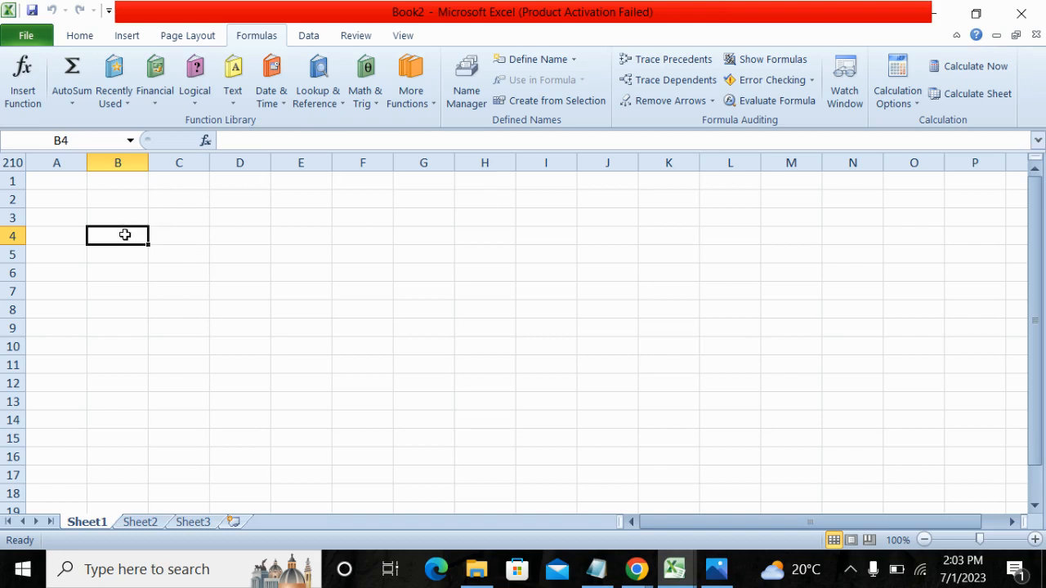
Enter the sample text "dfdgg" in cell B4 and erase it again.
double_click(125, 237)
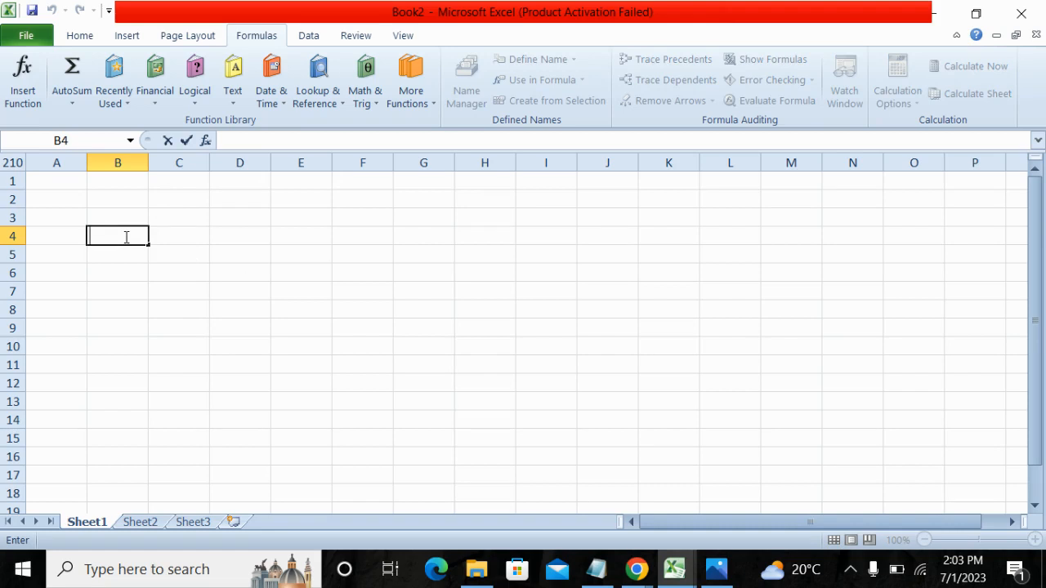
click(273, 292)
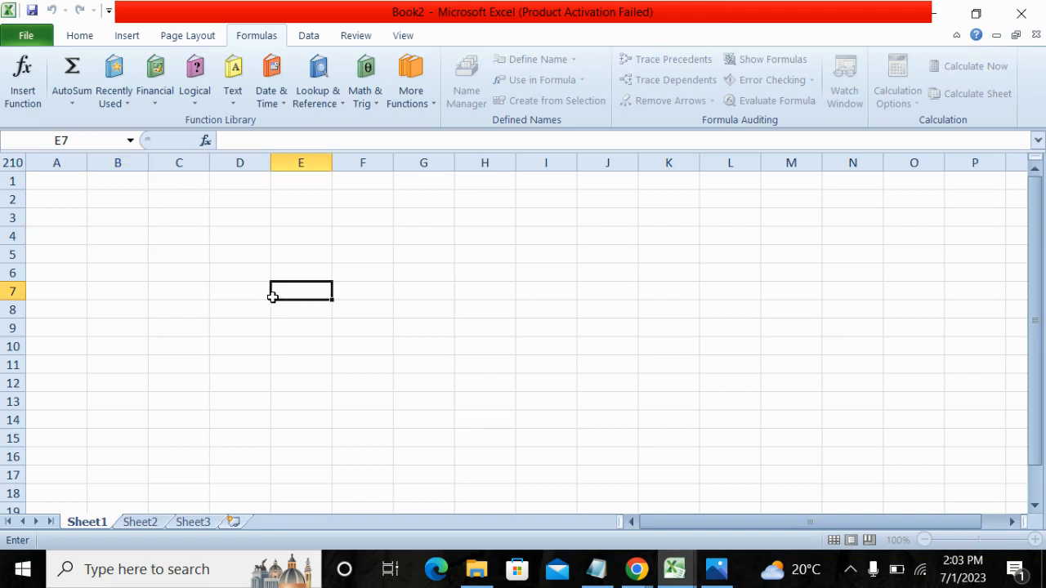
click(122, 238)
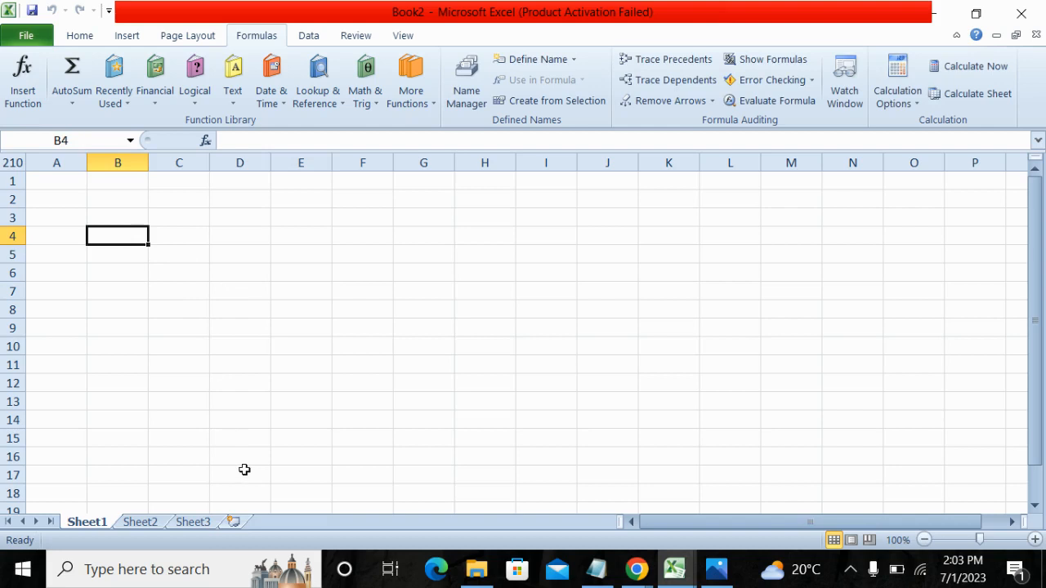
double_click(119, 236)
text(dfdgg)
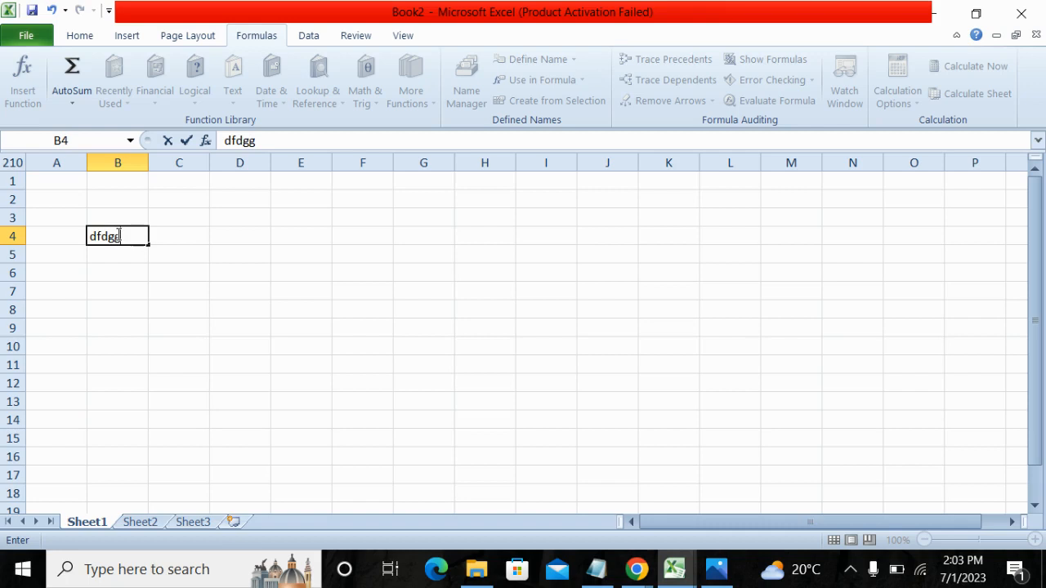
key(BackSpace)
key(BackSpace)
key(BackSpace)
key(BackSpace)
key(BackSpace)
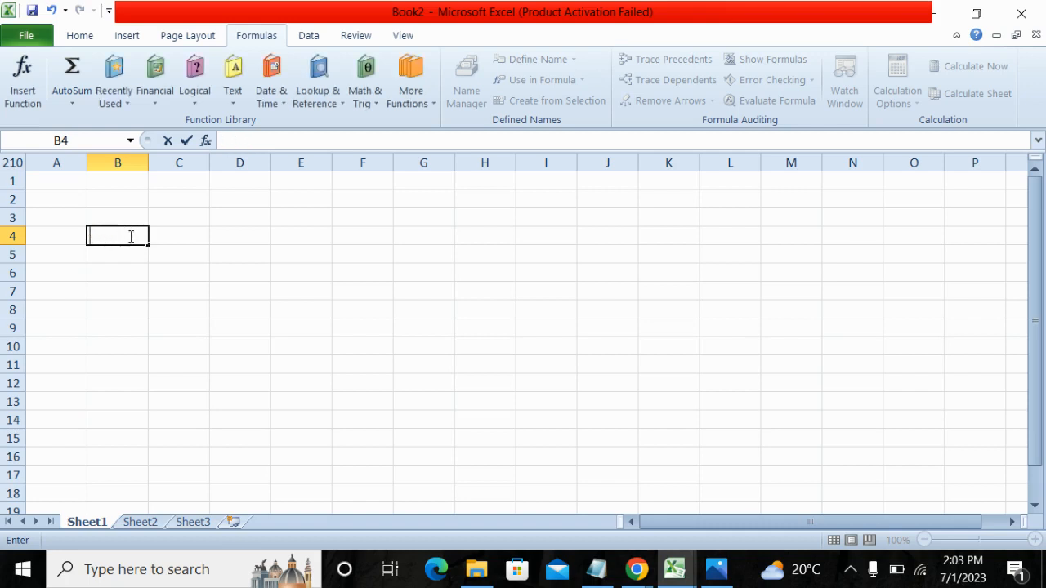
Select the whole of column B, followed by the whole of row 2.
click(116, 160)
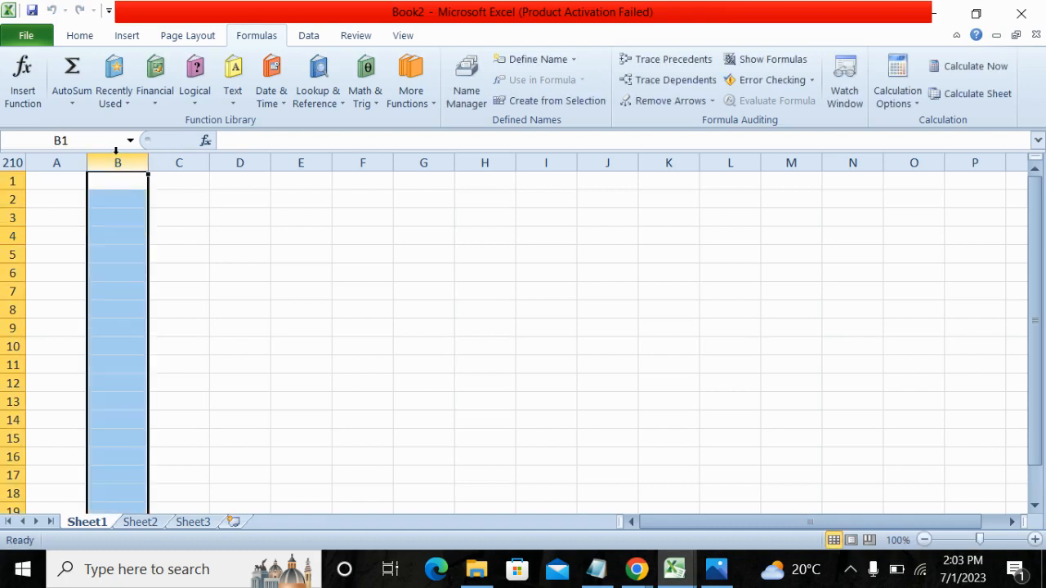
click(10, 200)
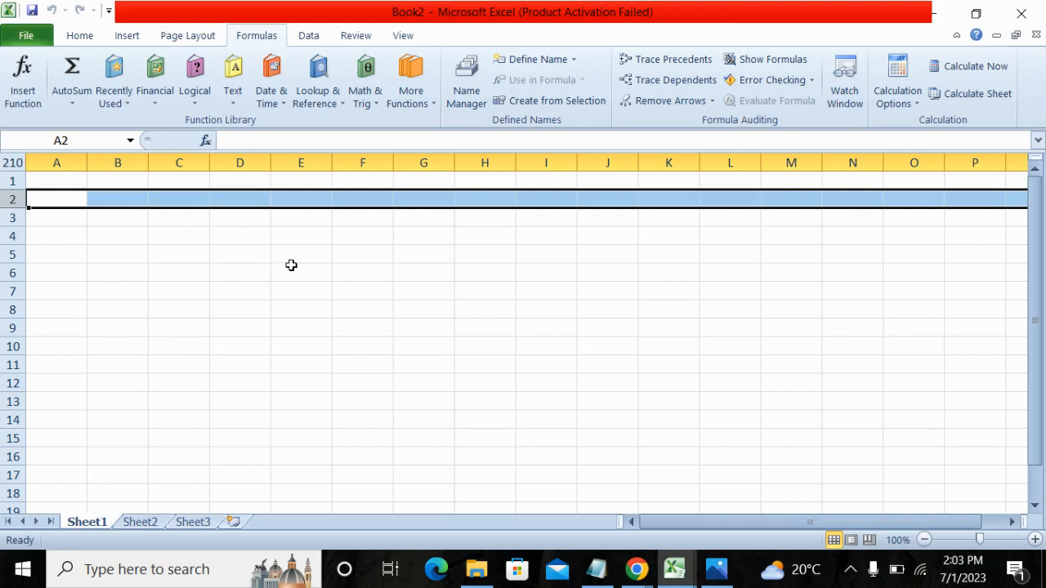
Start the merit list title in cell A1 with the word "GRADE" in capitals.
click(69, 180)
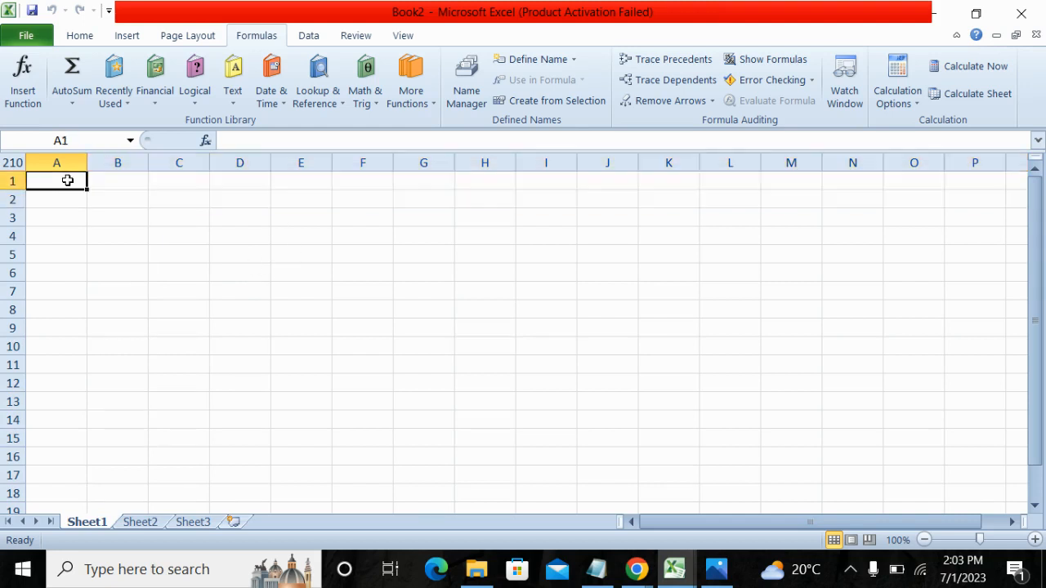
text(g)
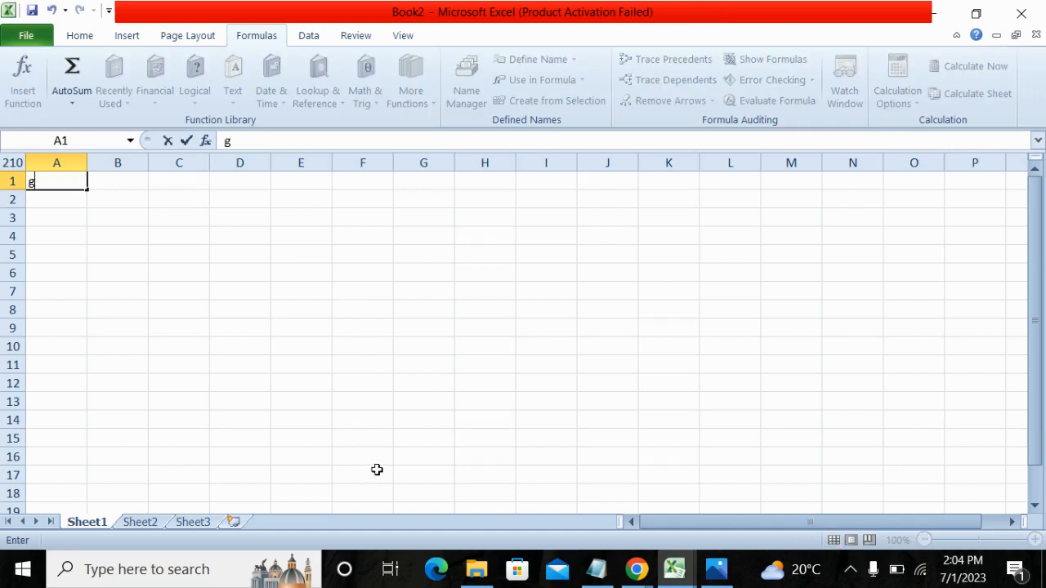
key(BackSpace)
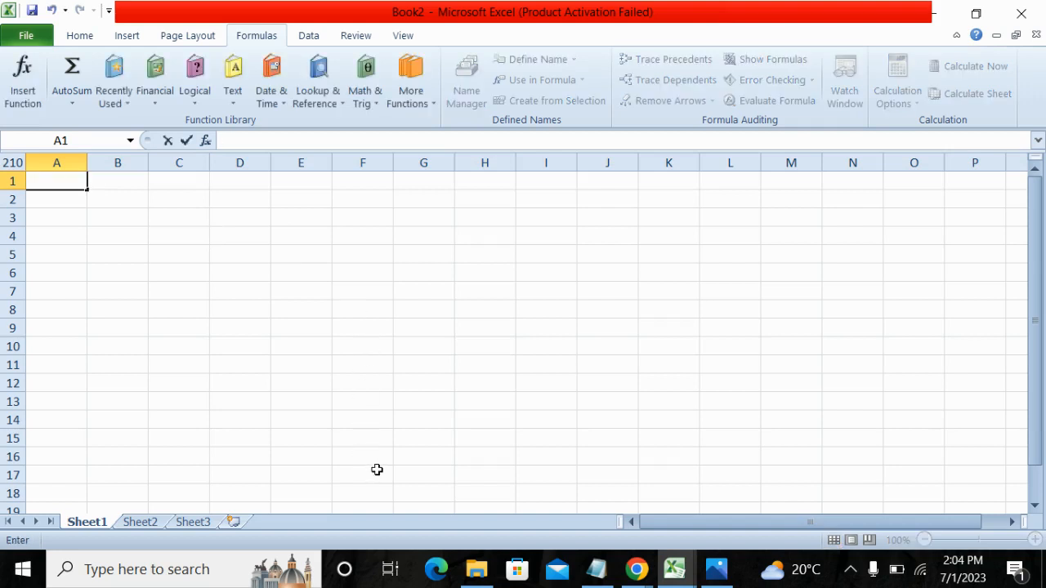
text(GRADE)
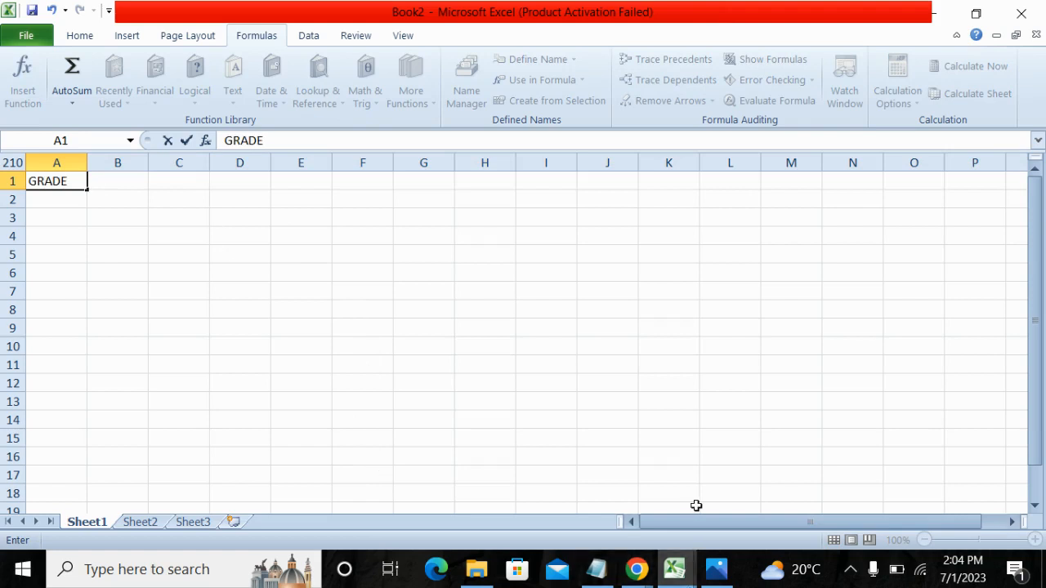
click(636, 569)
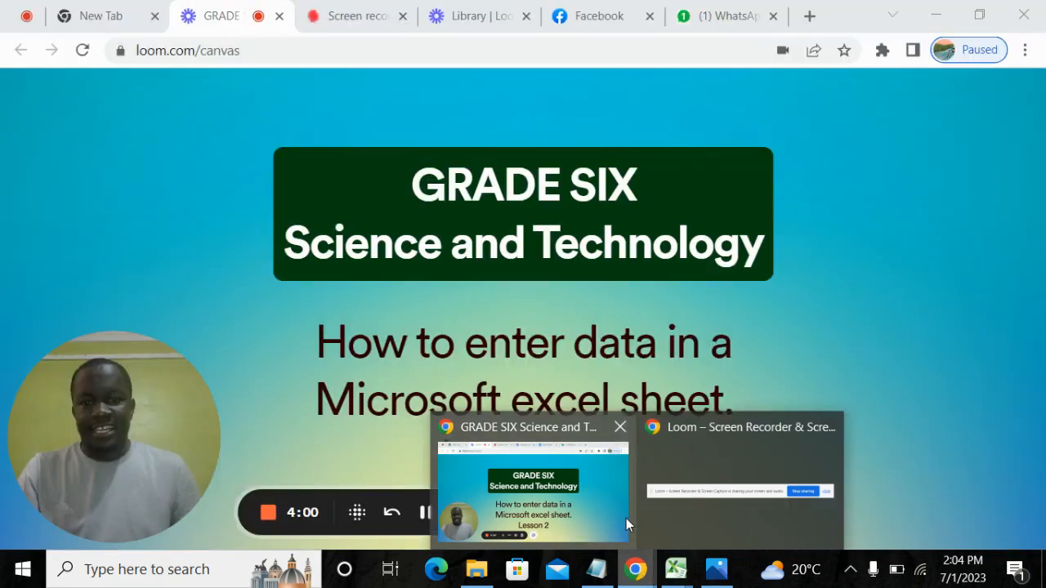
mouse_move(680, 506)
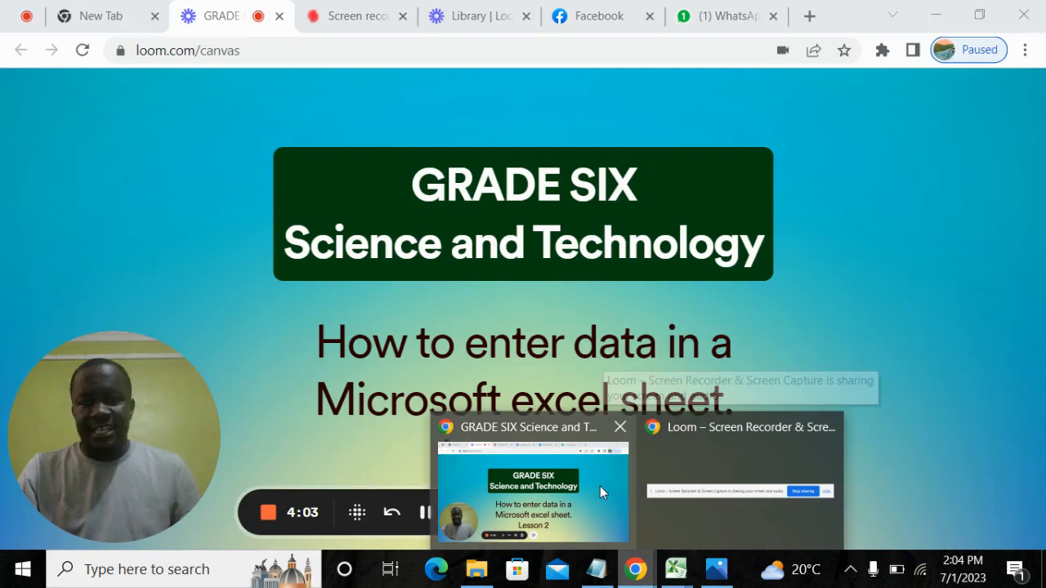
click(602, 493)
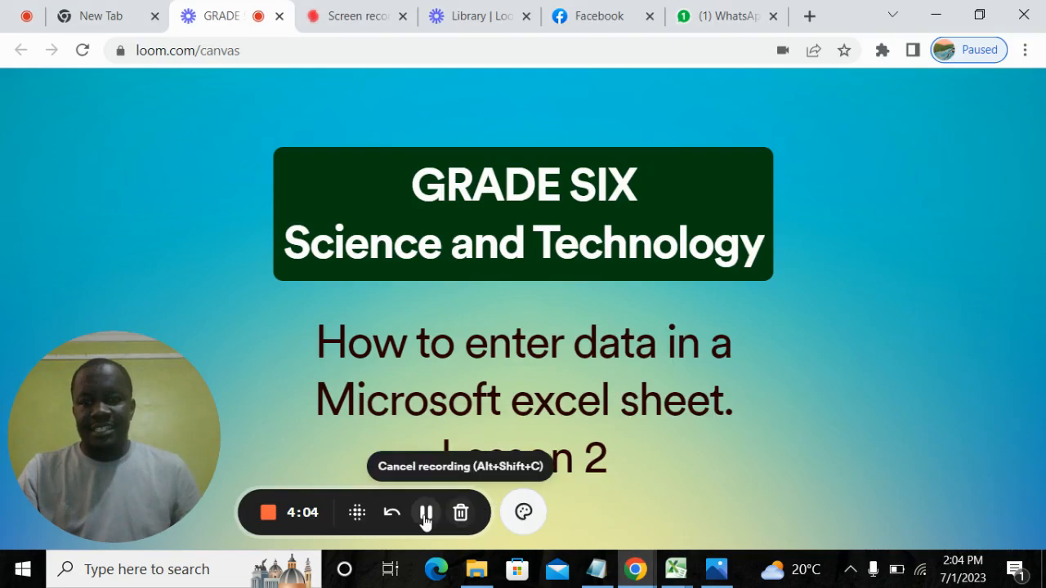
mouse_move(678, 577)
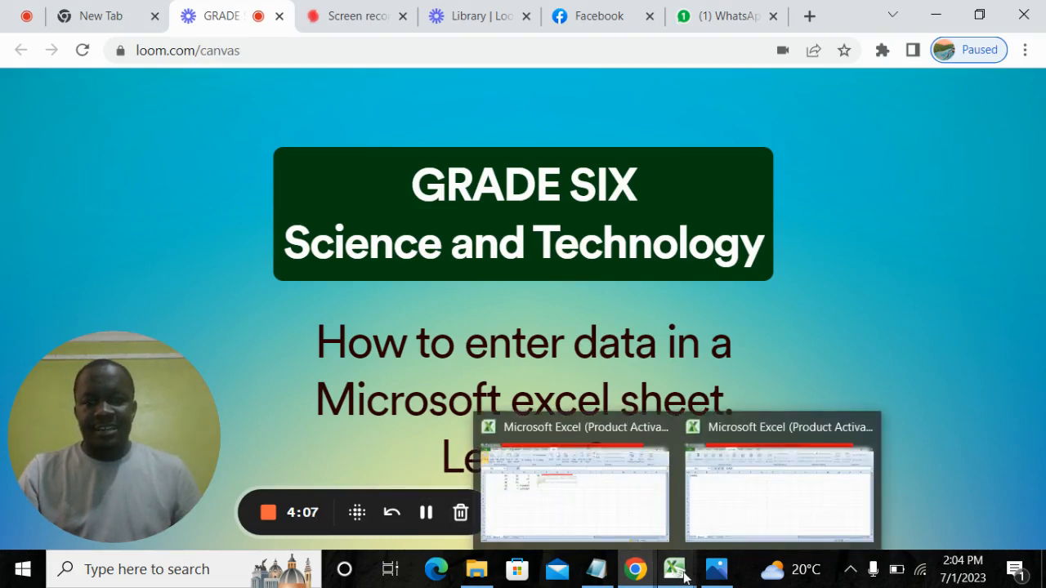
click(735, 505)
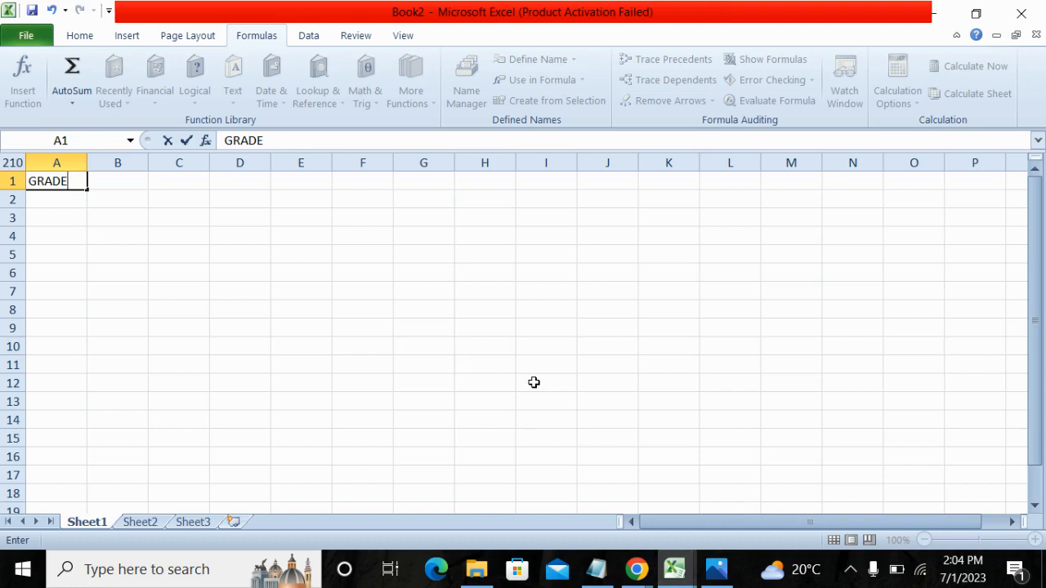
Complete the title in cell A1 so it reads "GRADE SIX TANA MERIT LIST".
text(SIX TANA)
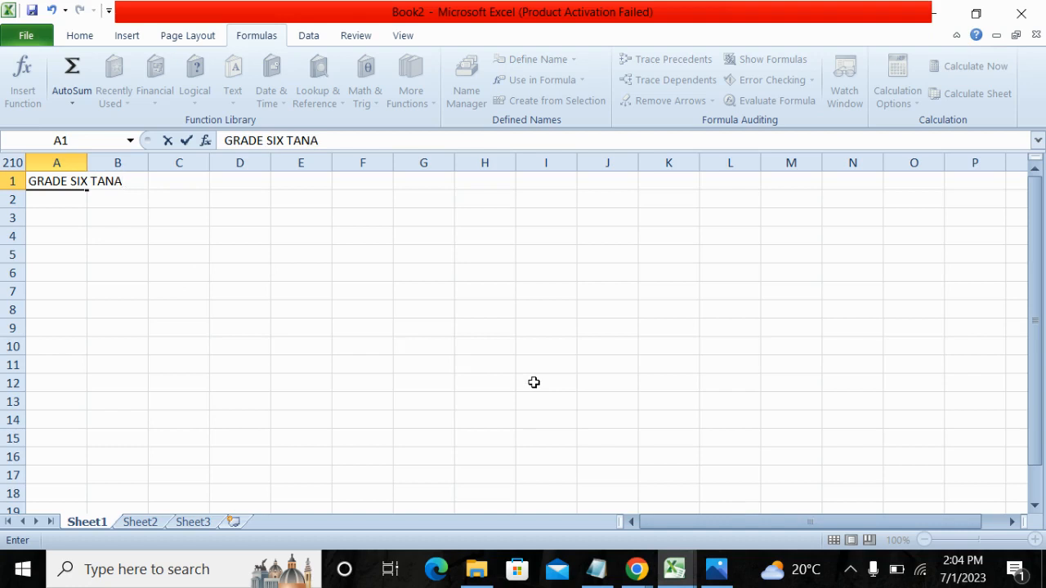
text( MERIT)
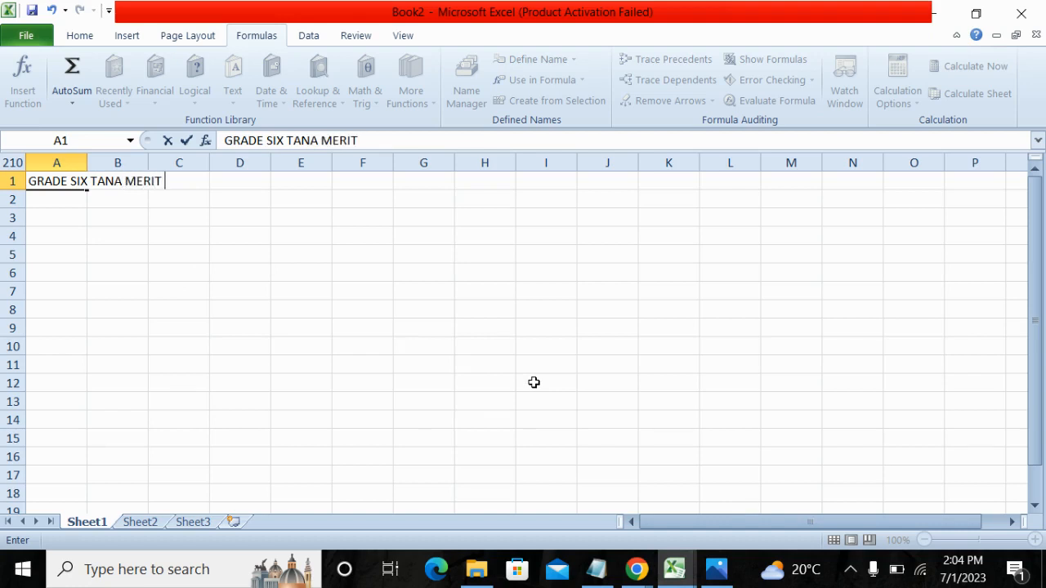
text( LIST)
Enter the column headings "NO." in cell A3 and "NAMES" in cell B3.
click(67, 218)
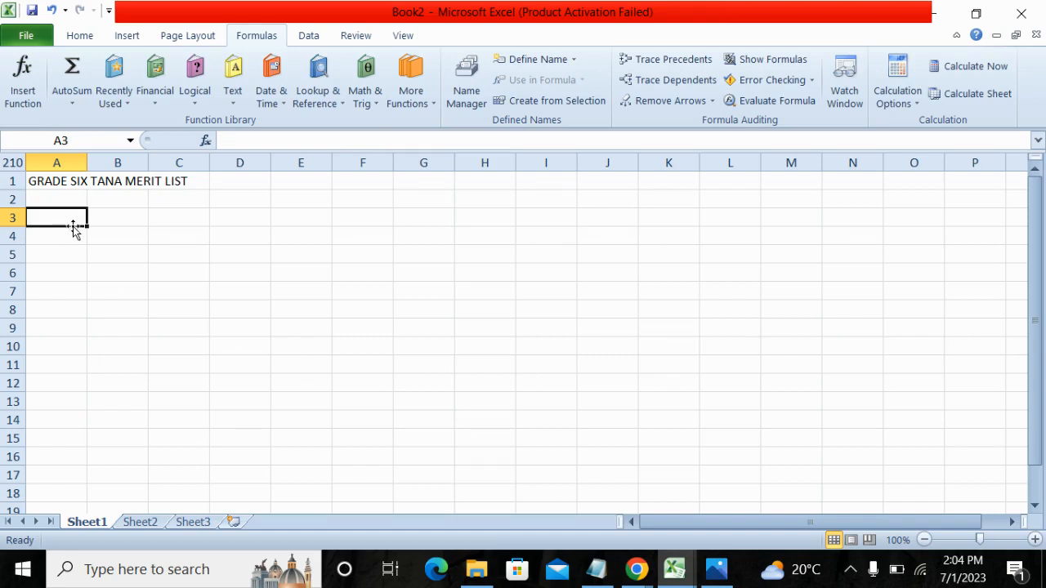
text(NO)
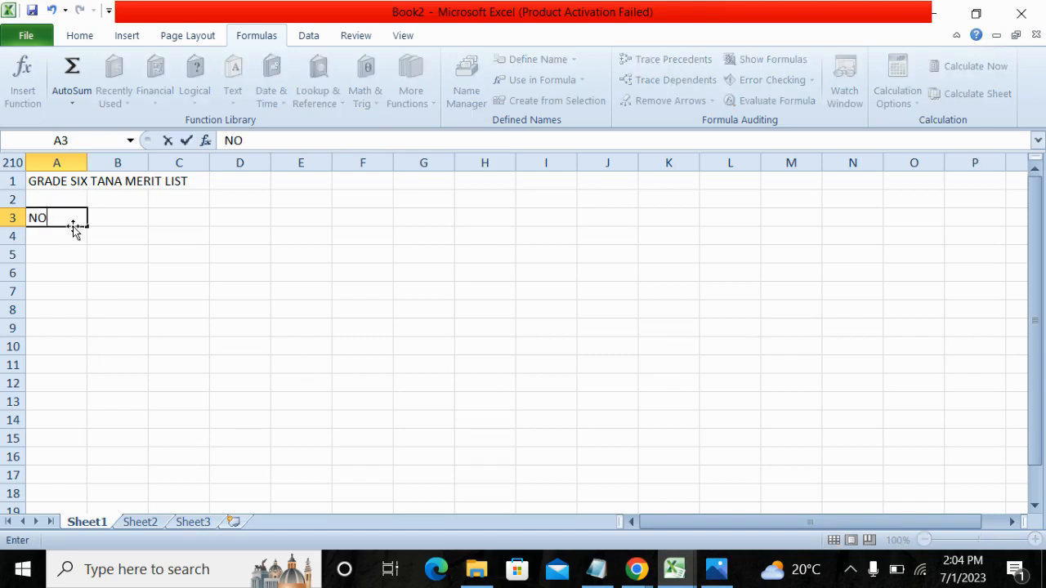
text(.)
key(Tab)
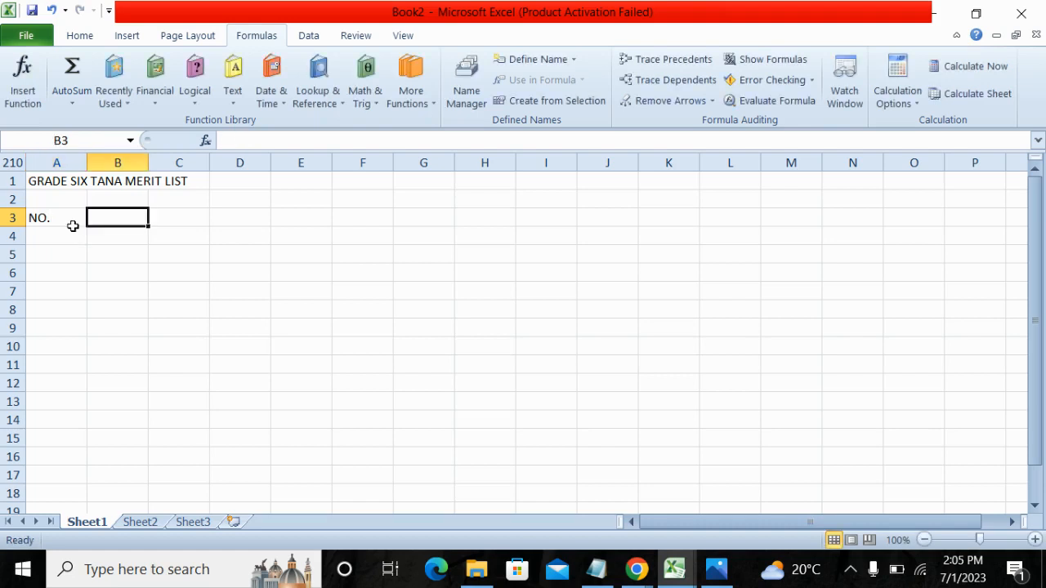
text(NAME)
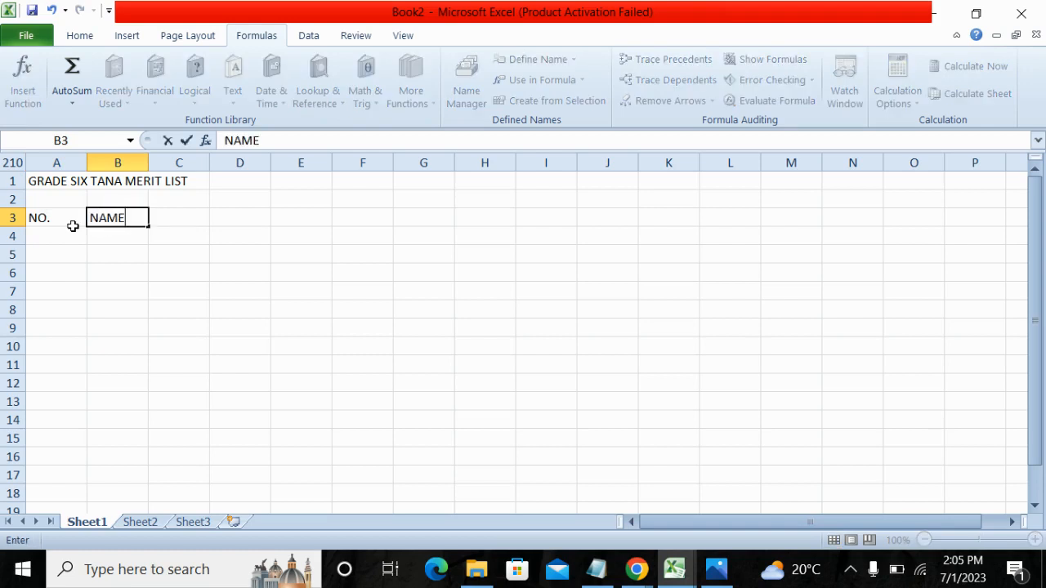
text(S)
key(Tab)
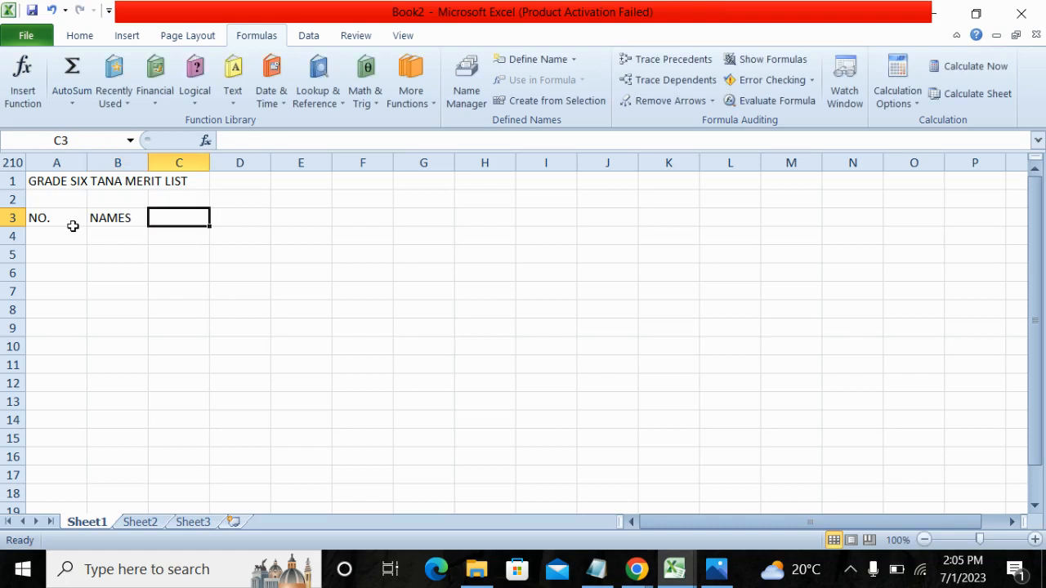
Add the subject headings "ENG", "KISW" and "MATH" in cells C3 to E3.
text(ENG)
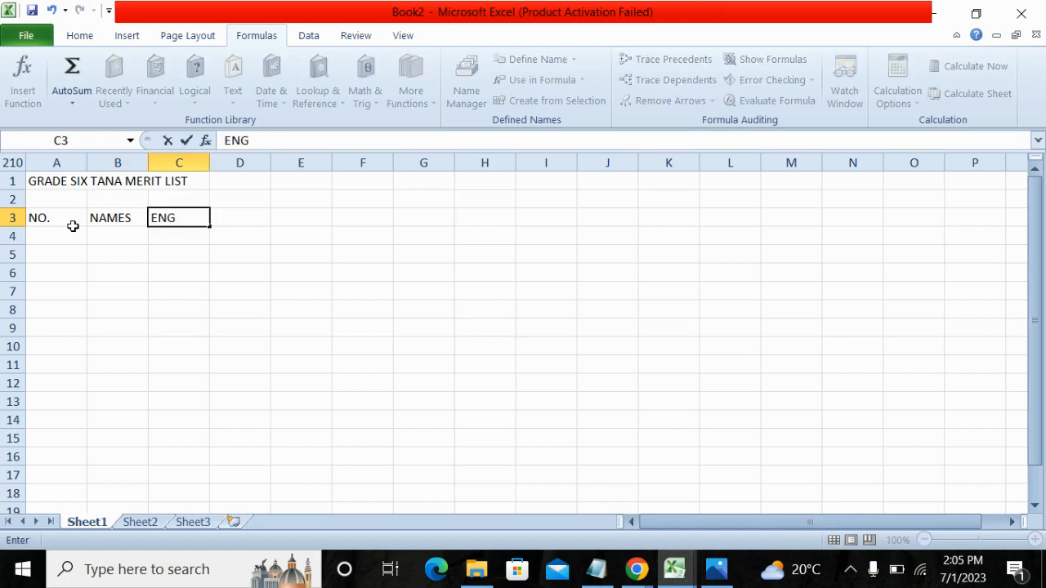
key(Tab)
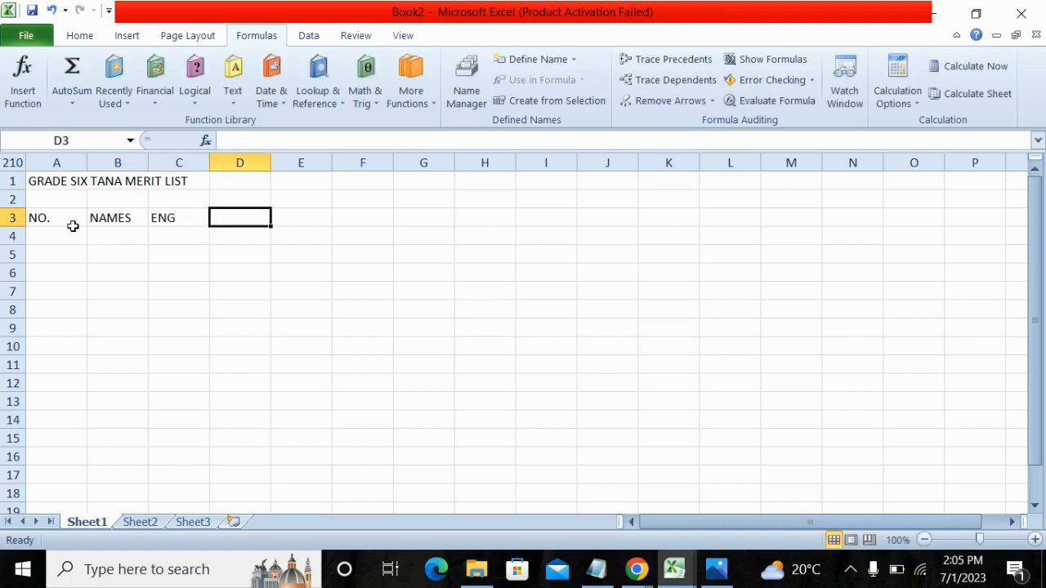
text(KISW)
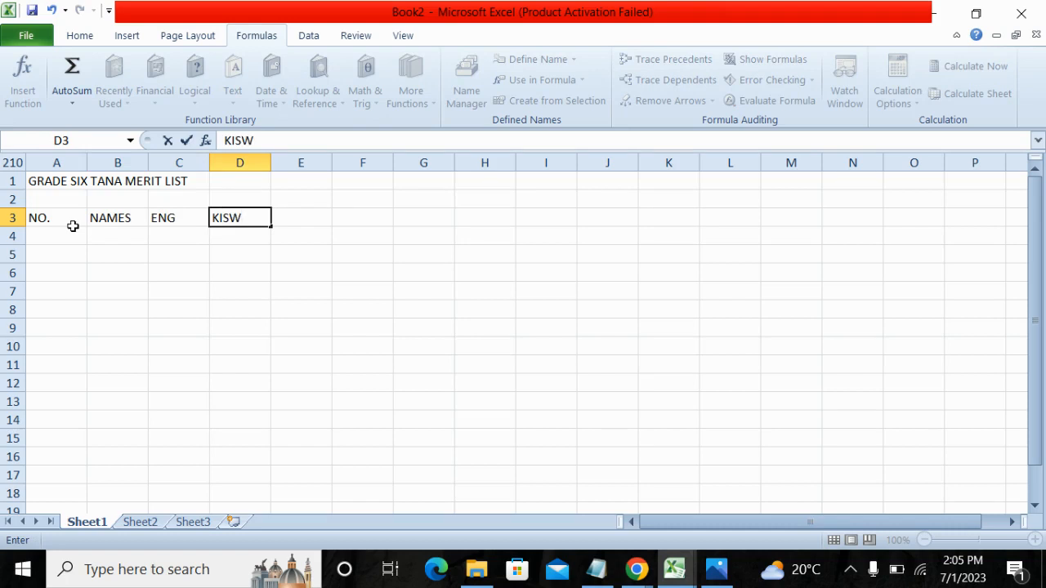
key(Tab)
text(MA)
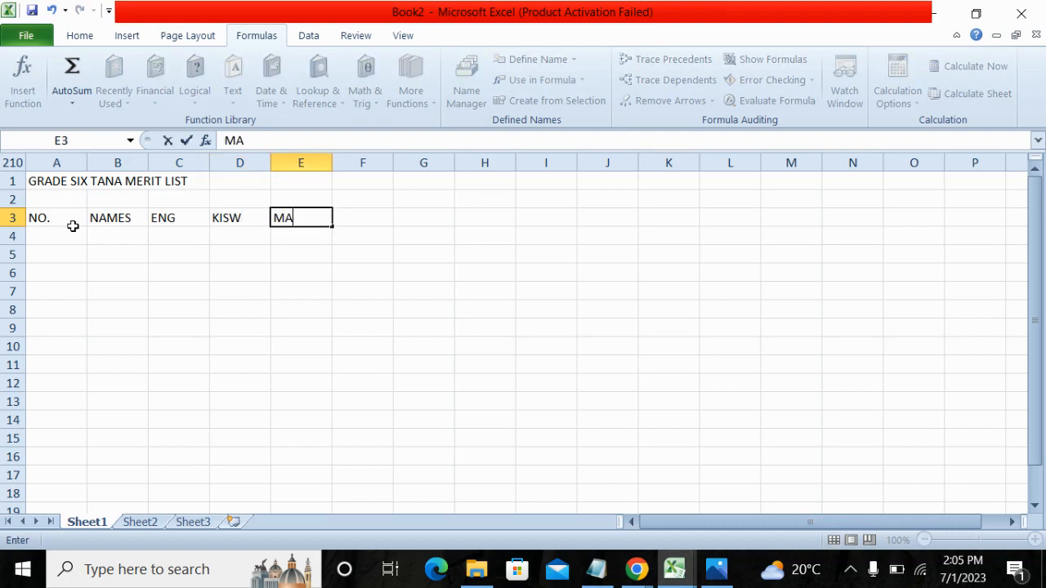
text(TH)
key(Tab)
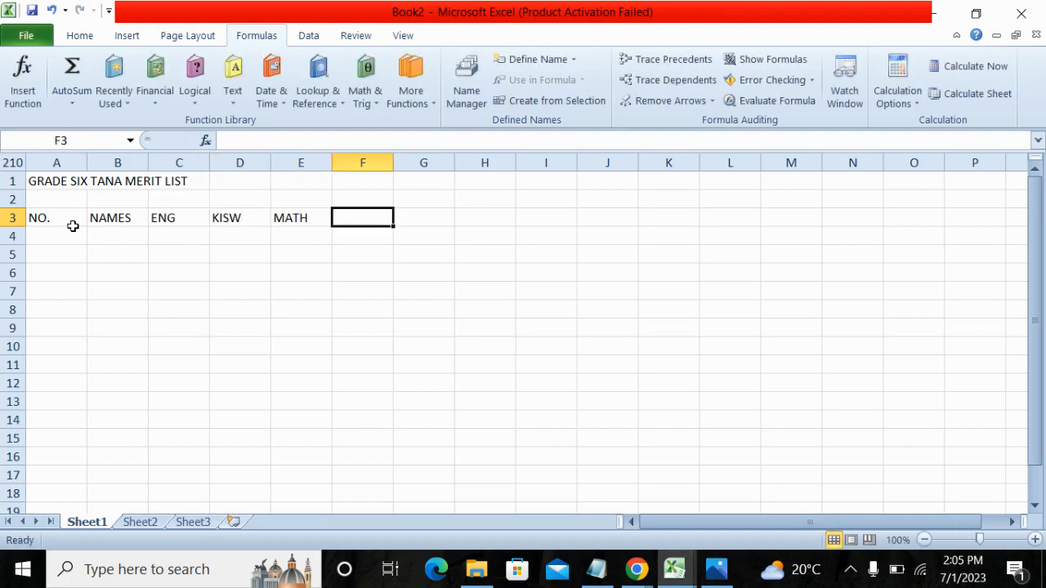
Finish the heading row with "I.SCIE", "CASS" and "TOTAL" in cells F3 to H3.
text(I)
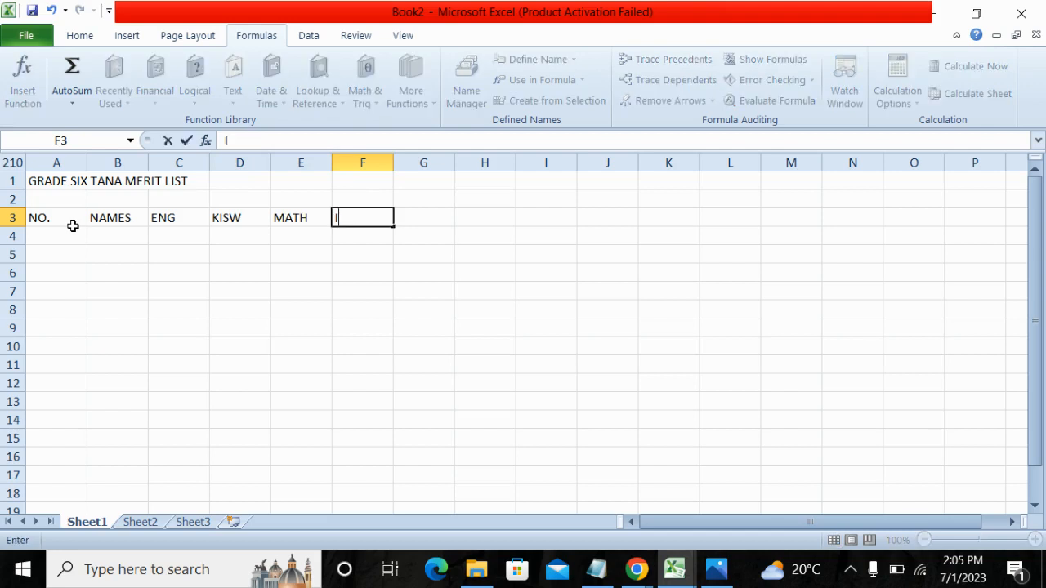
text(.SCIE)
key(Tab)
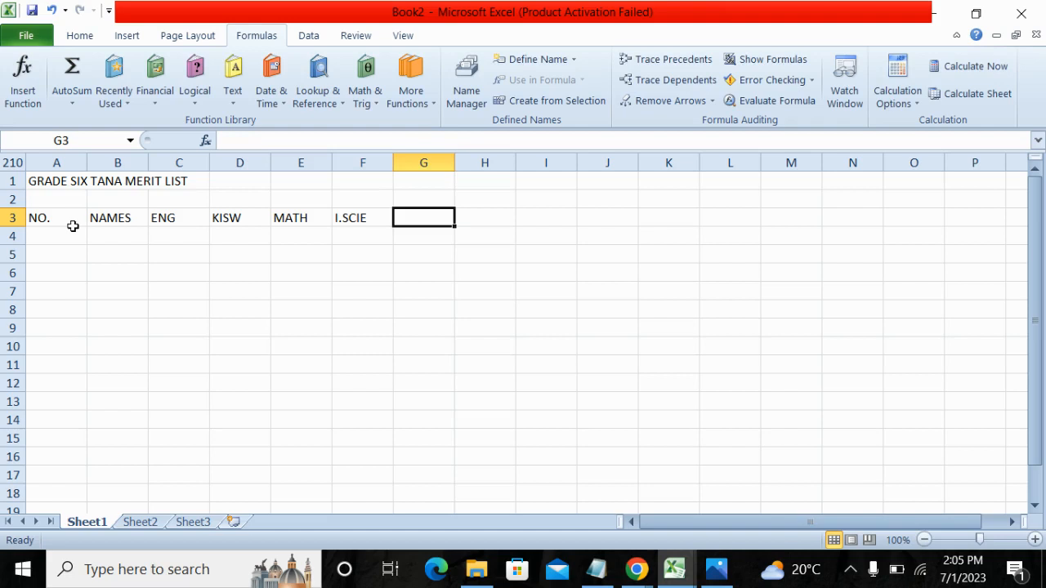
text(C)
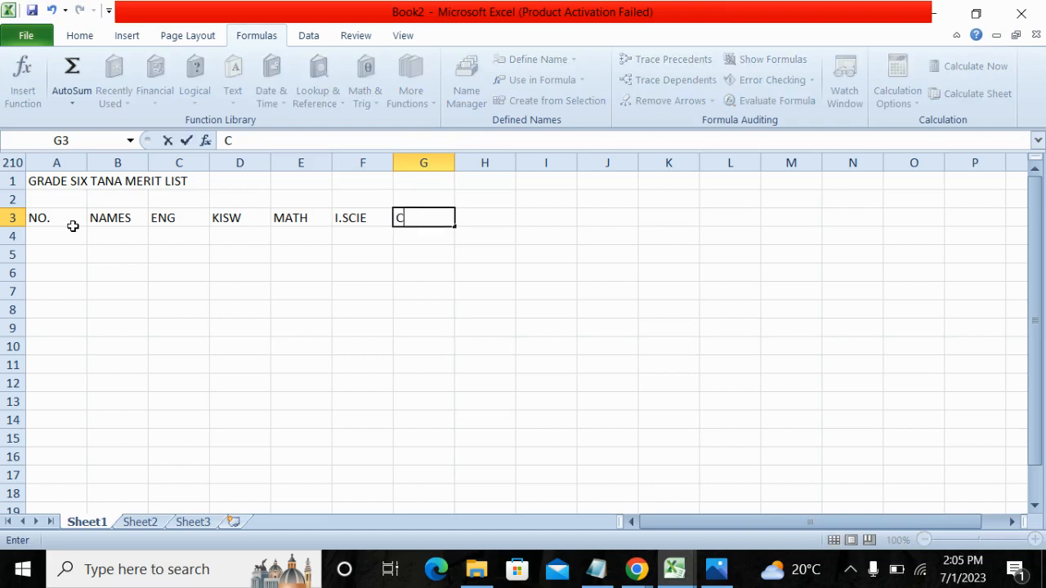
text(ASS)
key(Tab)
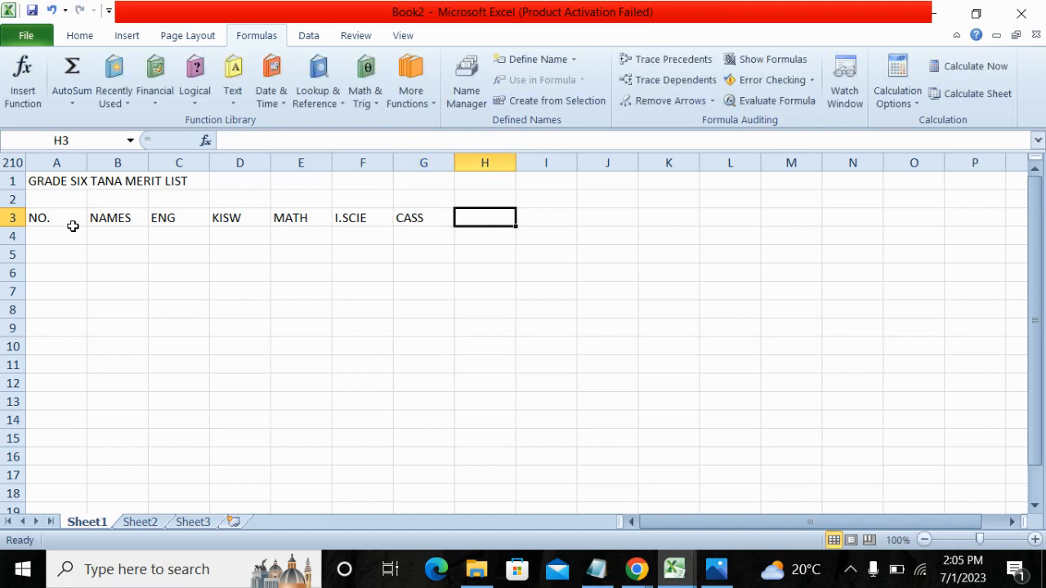
text(TOT)
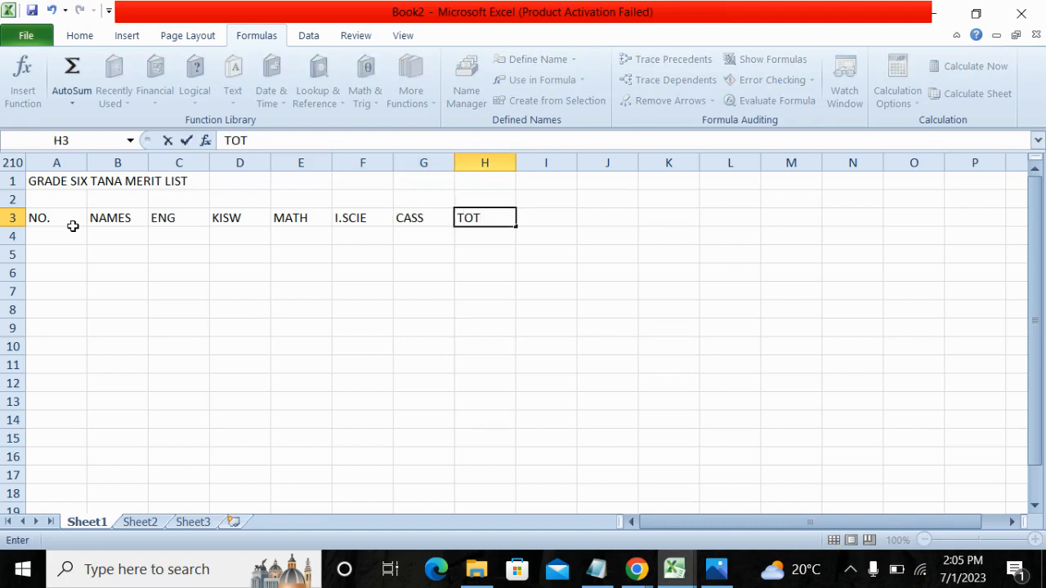
text(AL)
Number the pupil rows from 1 to 8 in cells A4 to A11 under the NO. heading.
click(58, 237)
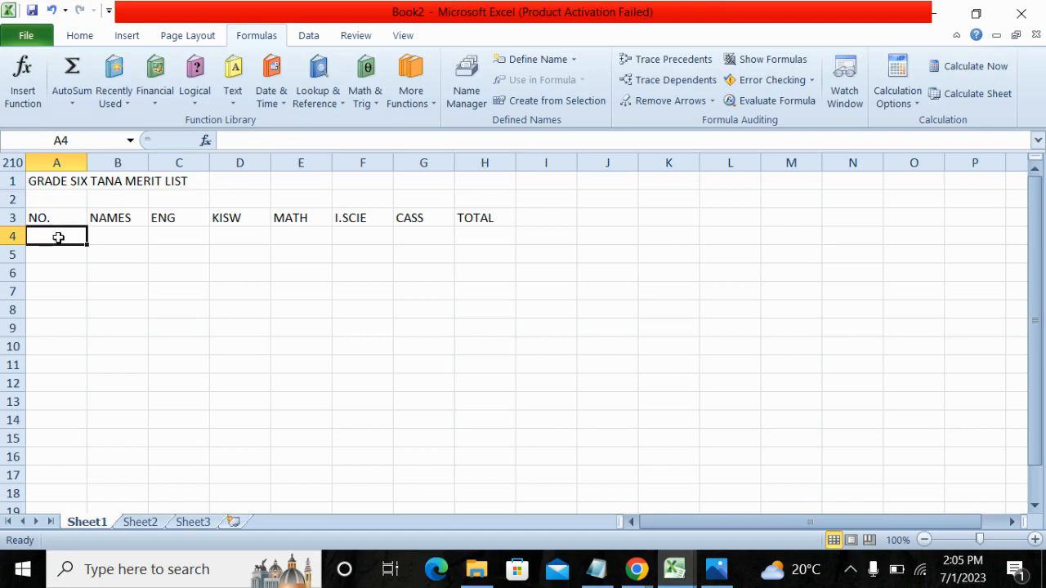
text(1)
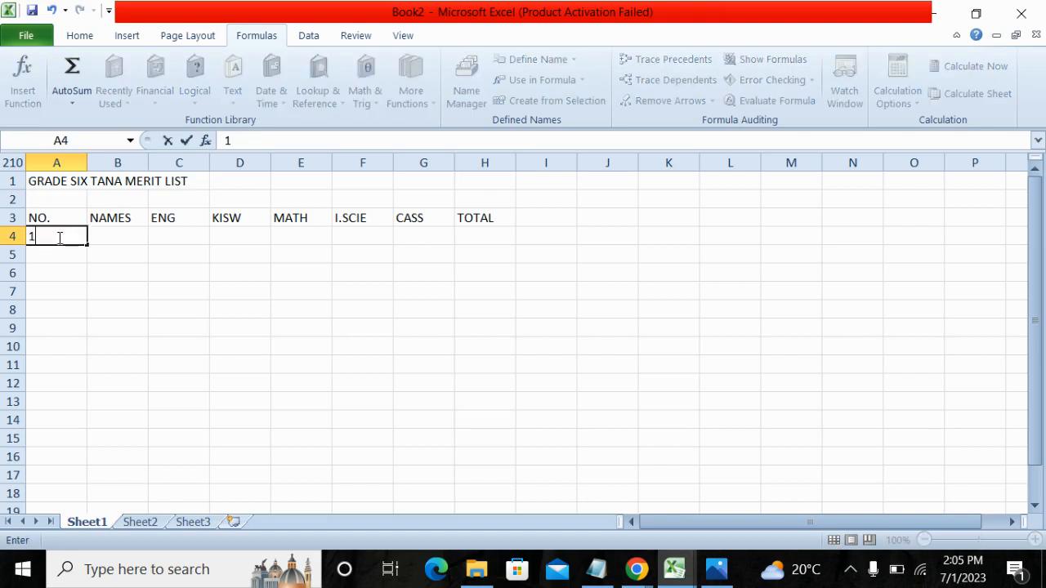
key(Return)
text(2)
key(Return)
text(3)
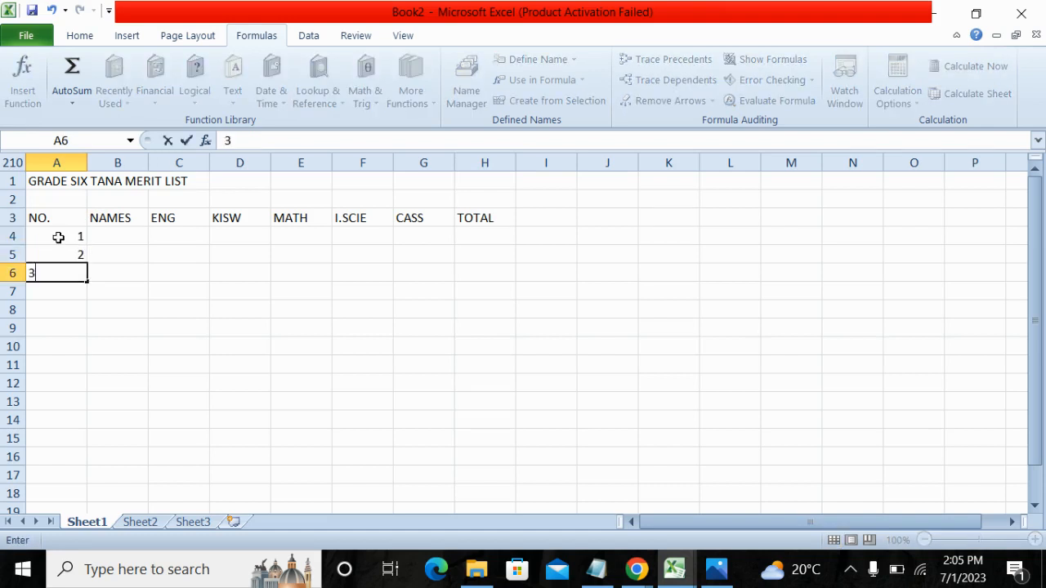
key(Return)
text(4)
key(Return)
text(5)
key(Return)
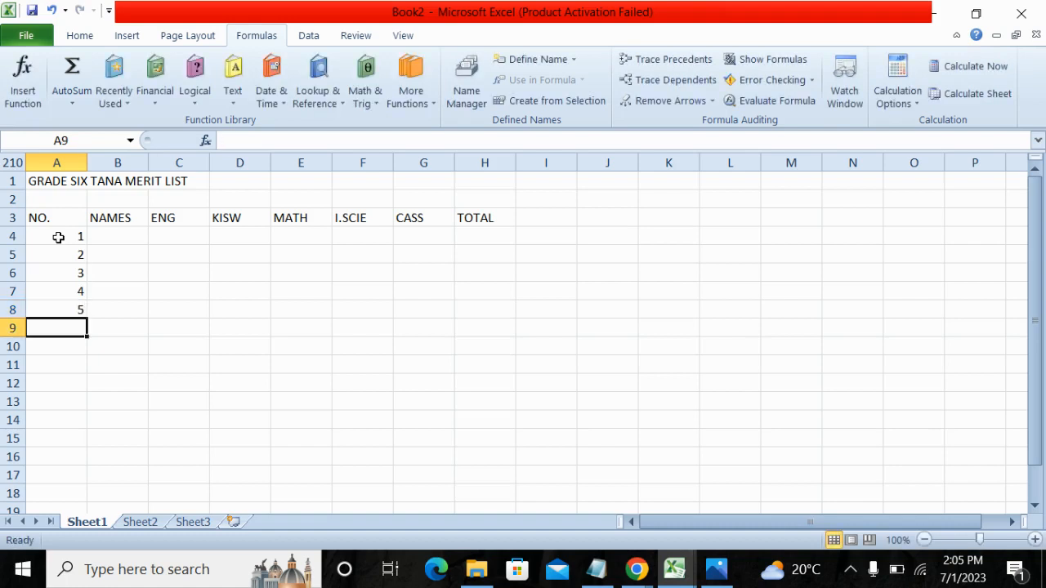
text(6)
key(Return)
text(7)
key(Return)
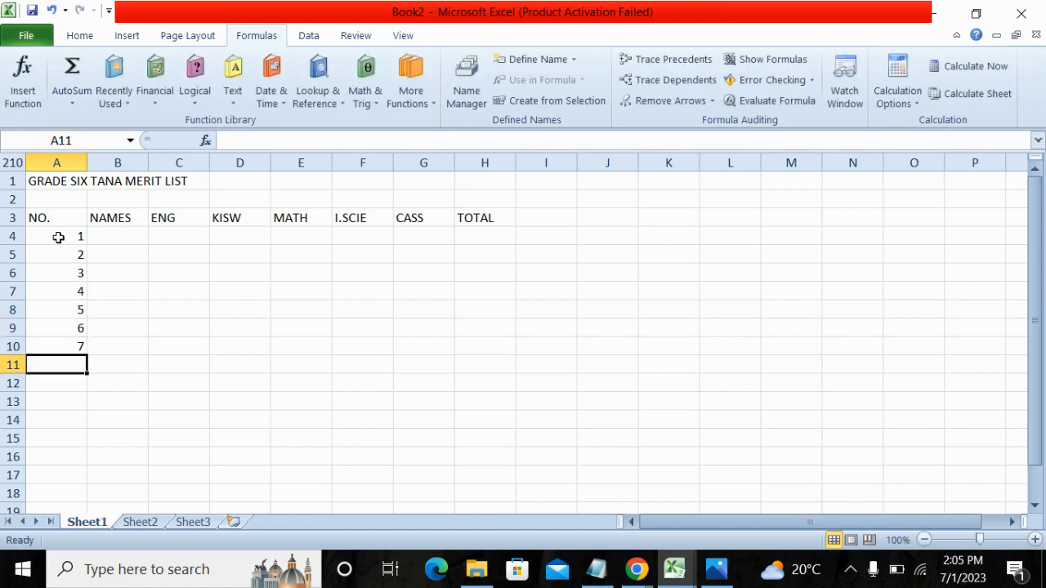
text(8)
key(Return)
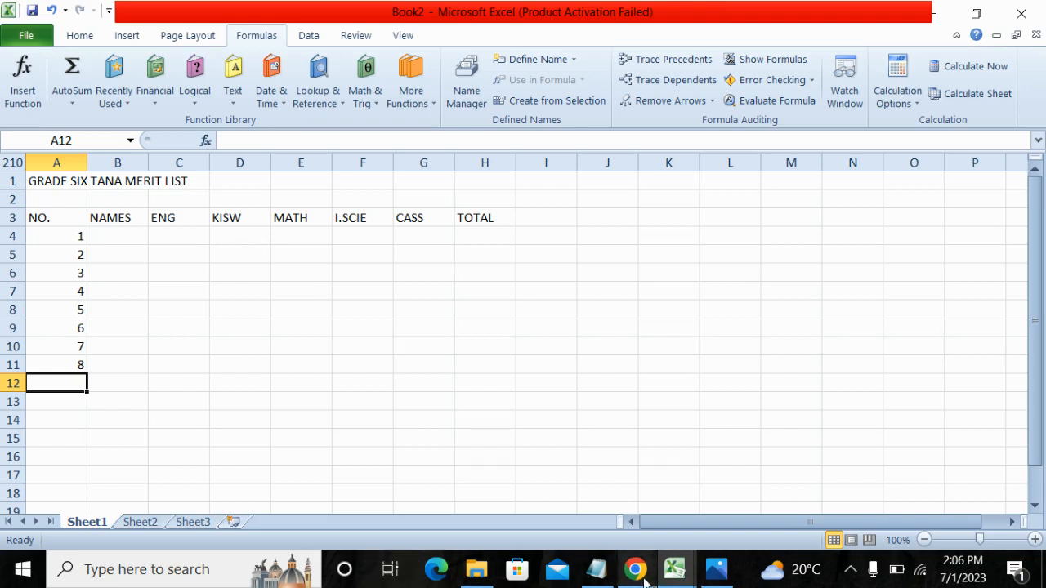
mouse_move(635, 576)
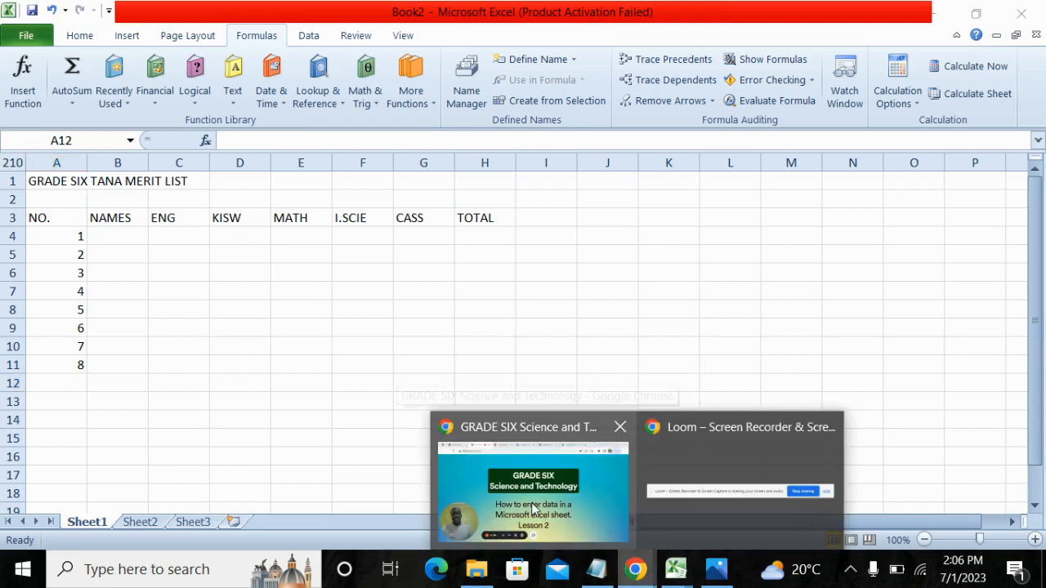
click(508, 513)
click(425, 511)
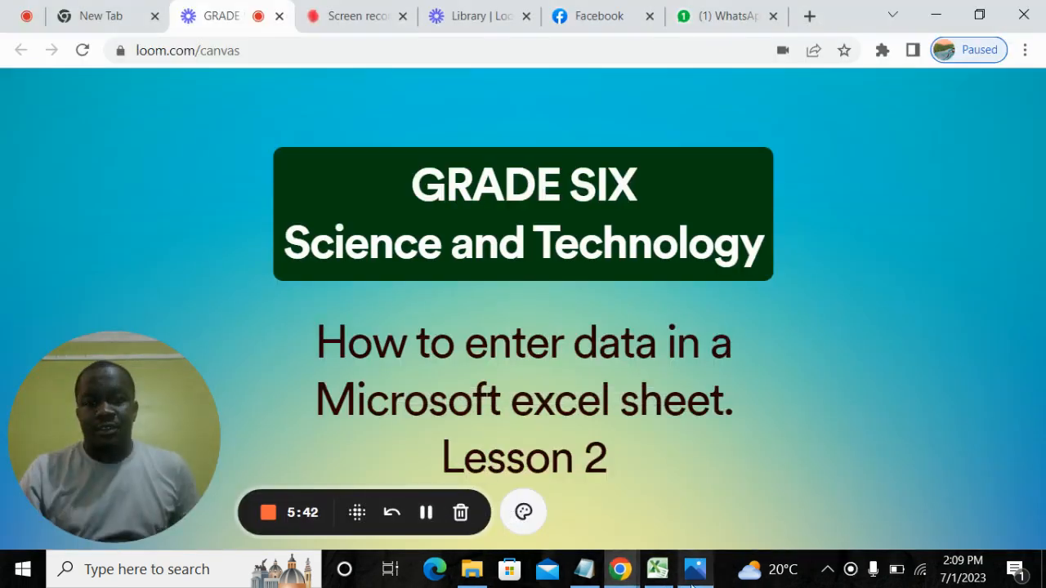
click(660, 572)
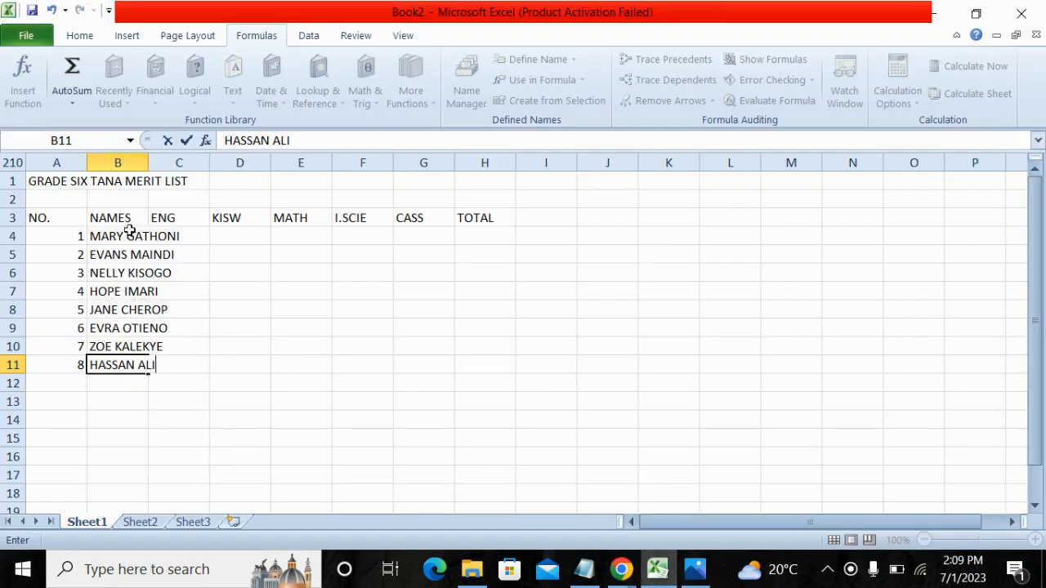
Widen column B to fit the pupil names and narrow column A around the row numbers.
click(97, 235)
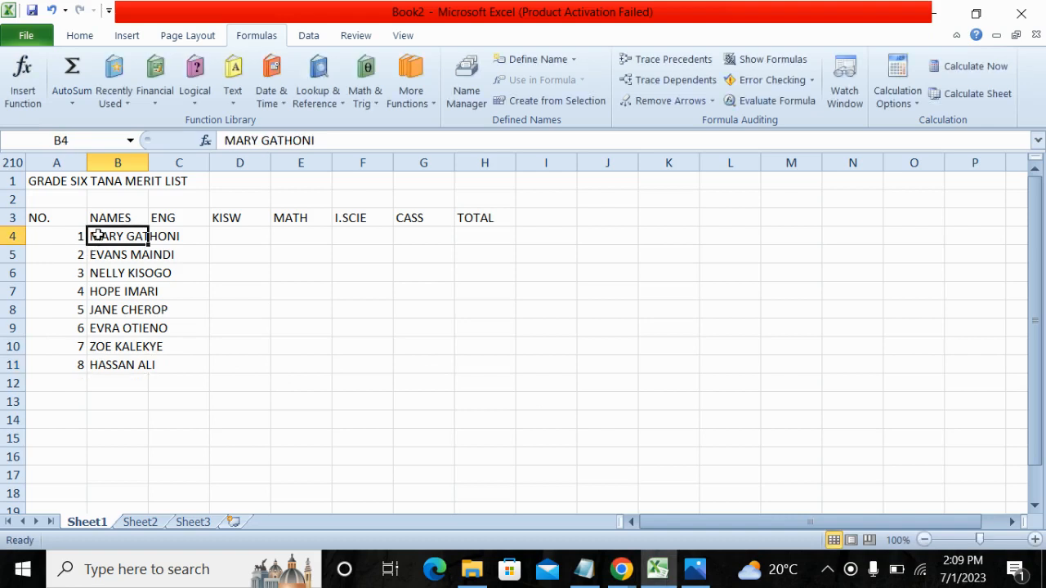
click(103, 255)
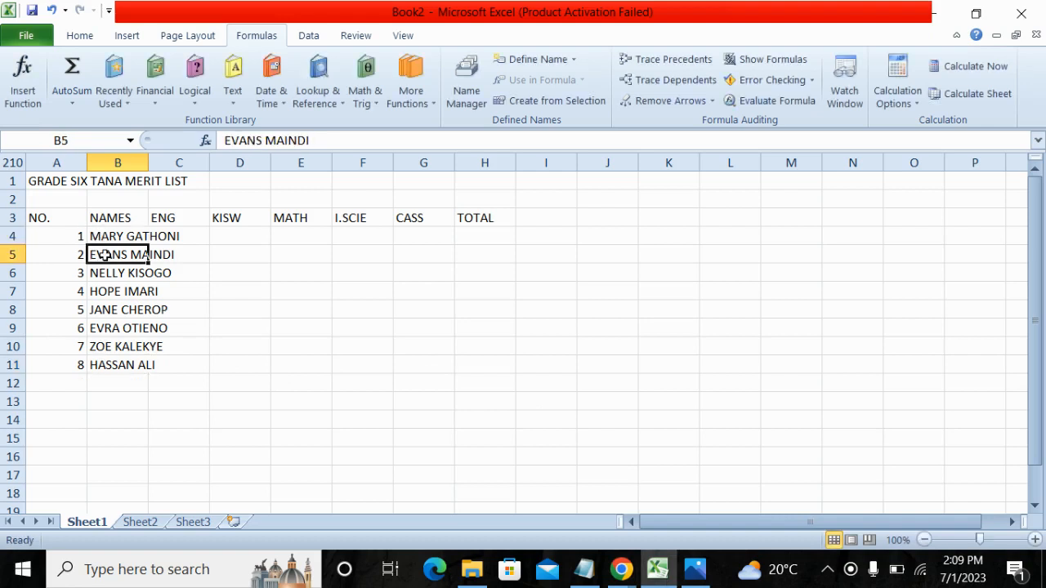
click(106, 276)
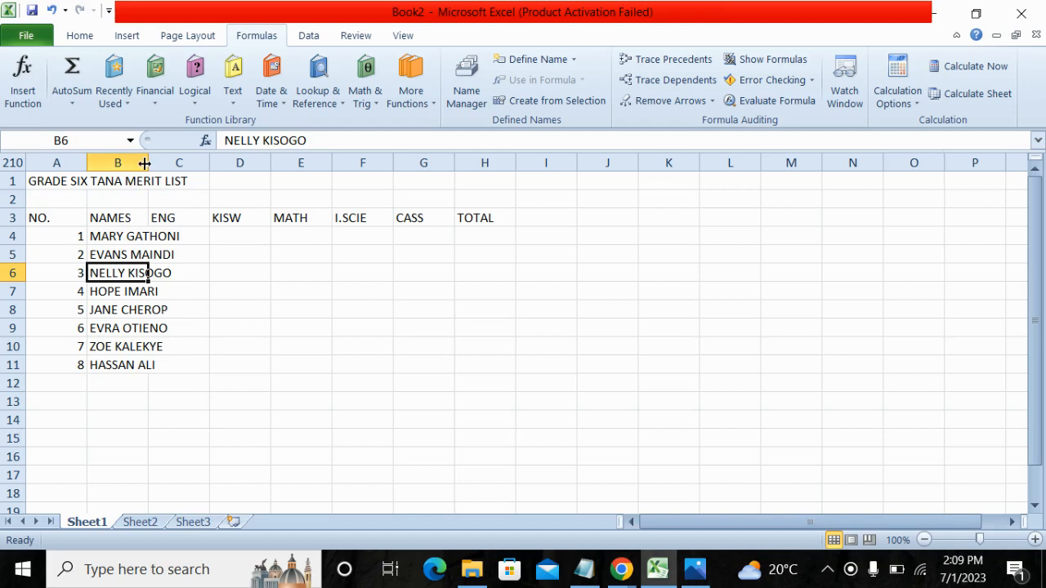
drag(146, 162, 191, 163)
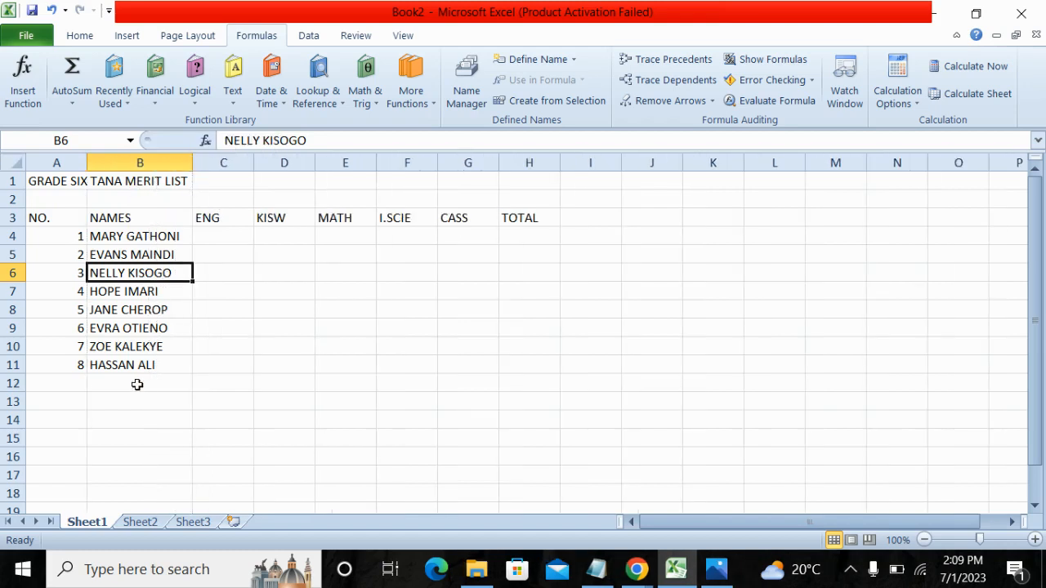
click(145, 417)
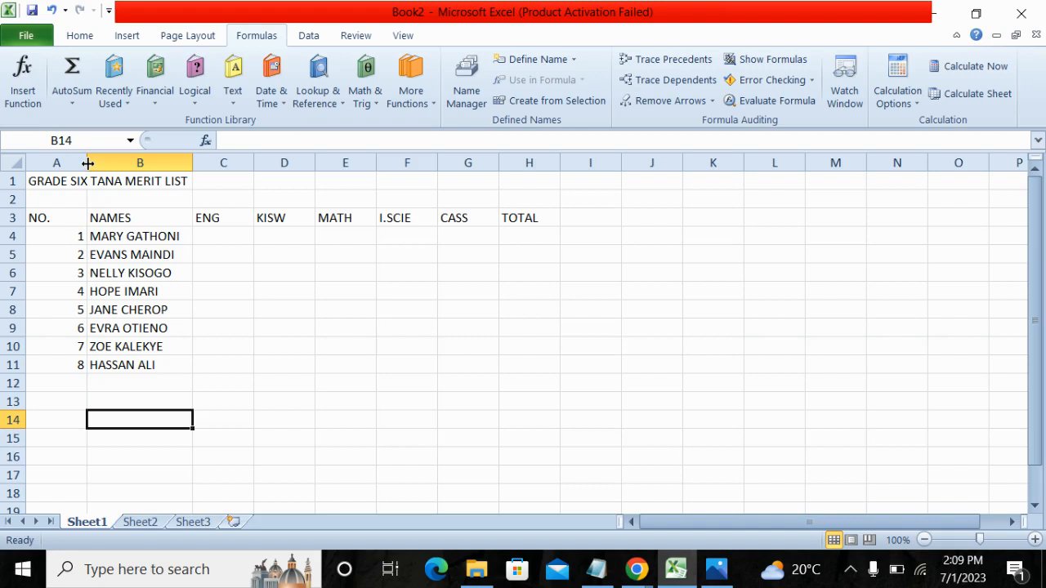
drag(87, 163, 58, 166)
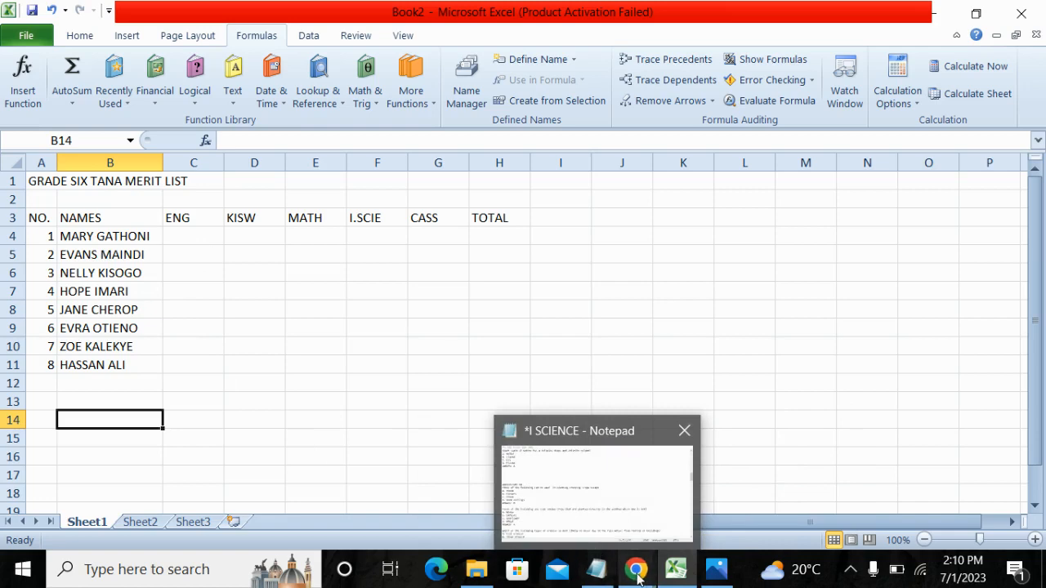
mouse_move(638, 578)
click(579, 492)
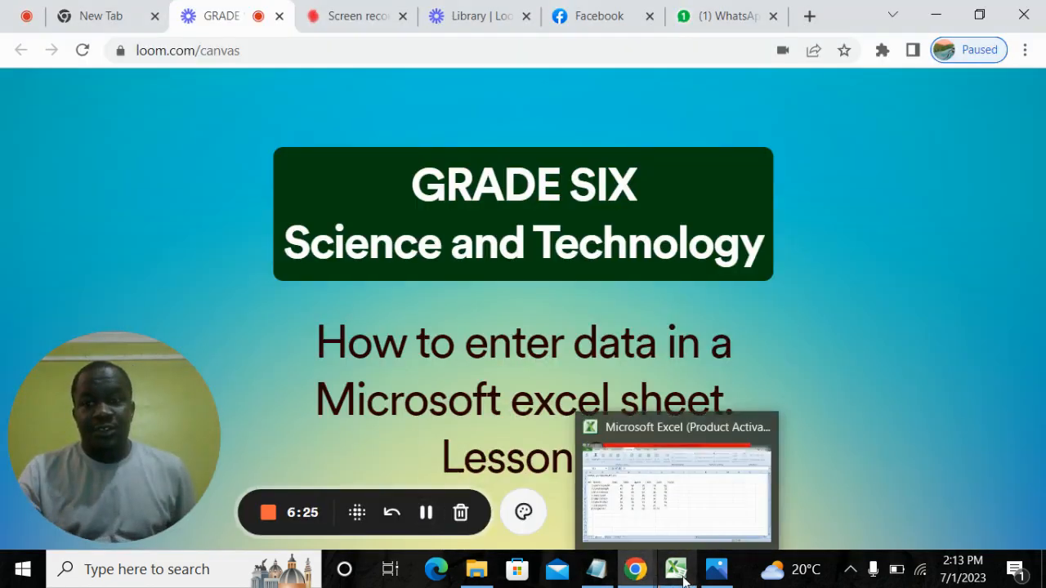
Return to the merit list in Excel and narrow column C, which holds the ENG marks.
click(683, 579)
click(574, 417)
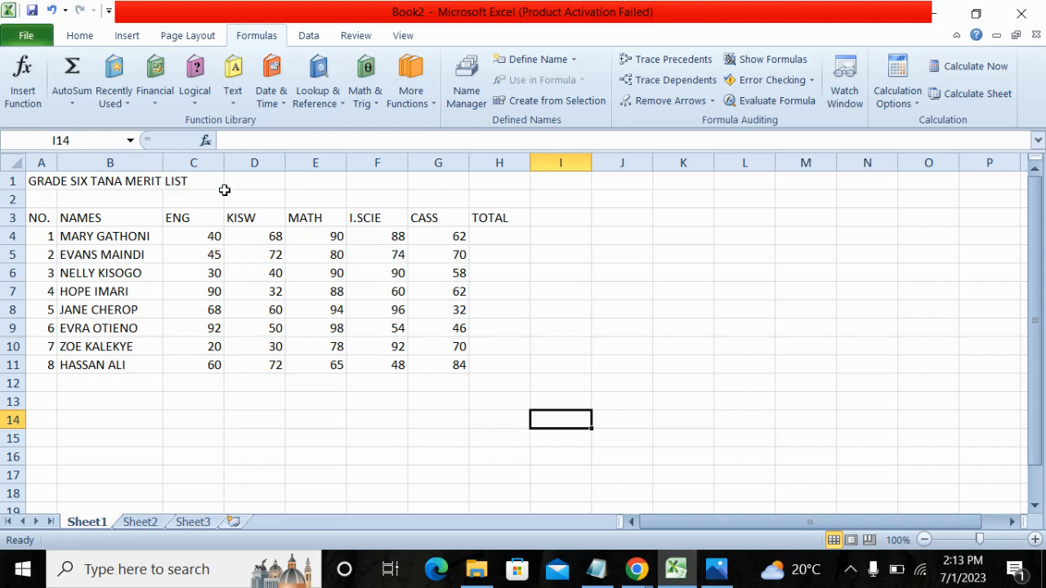
drag(223, 164, 203, 163)
Review the marks in the ENG column and across row 6 of the merit list, subject by subject.
click(192, 237)
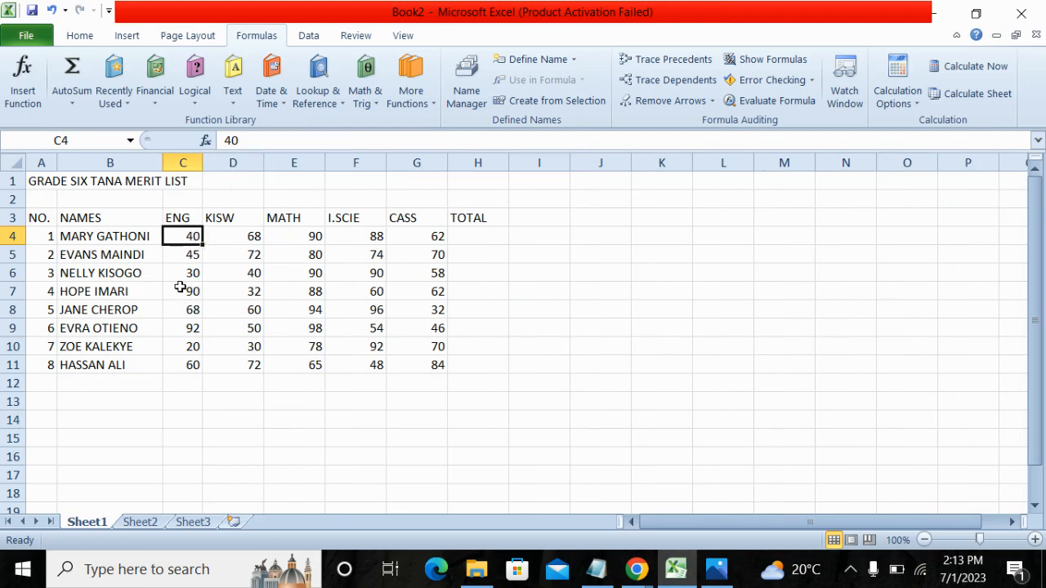
click(192, 257)
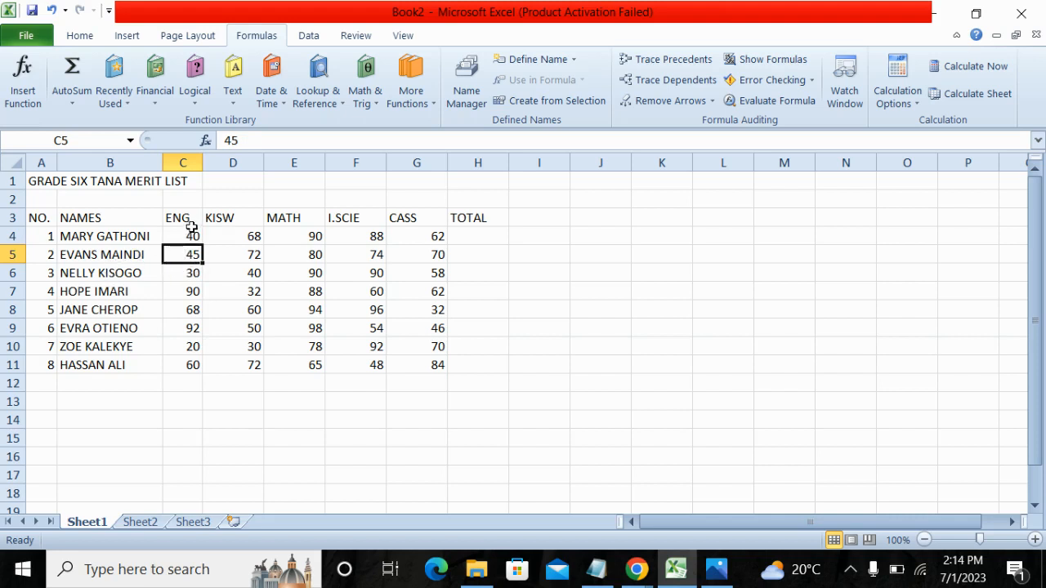
click(182, 276)
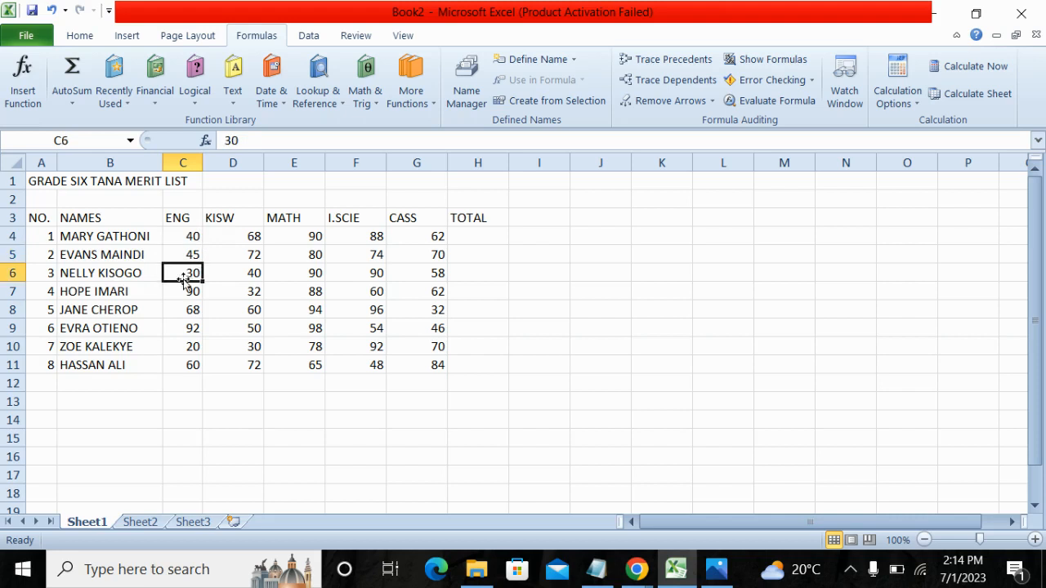
click(185, 163)
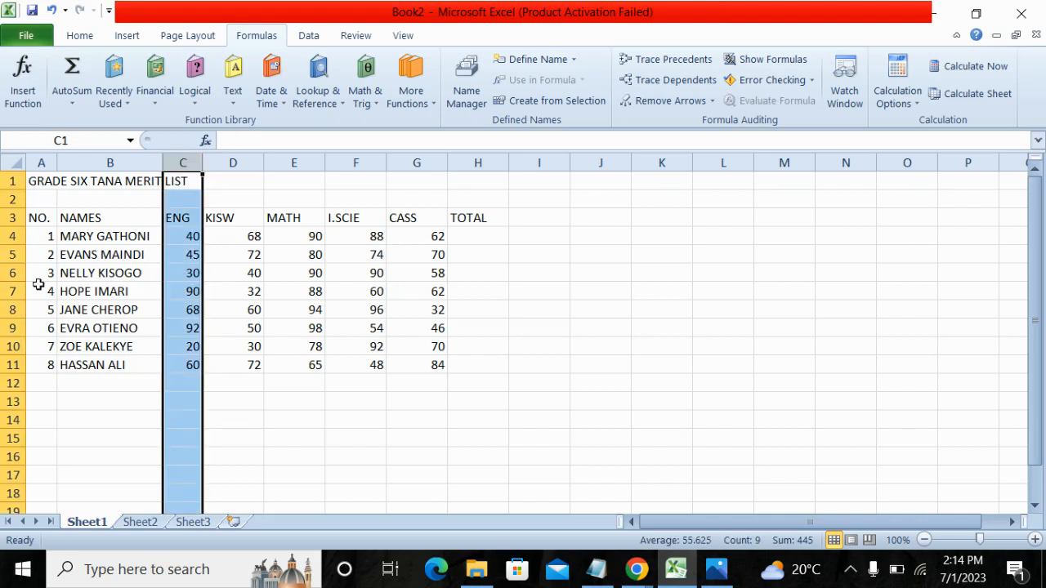
click(7, 273)
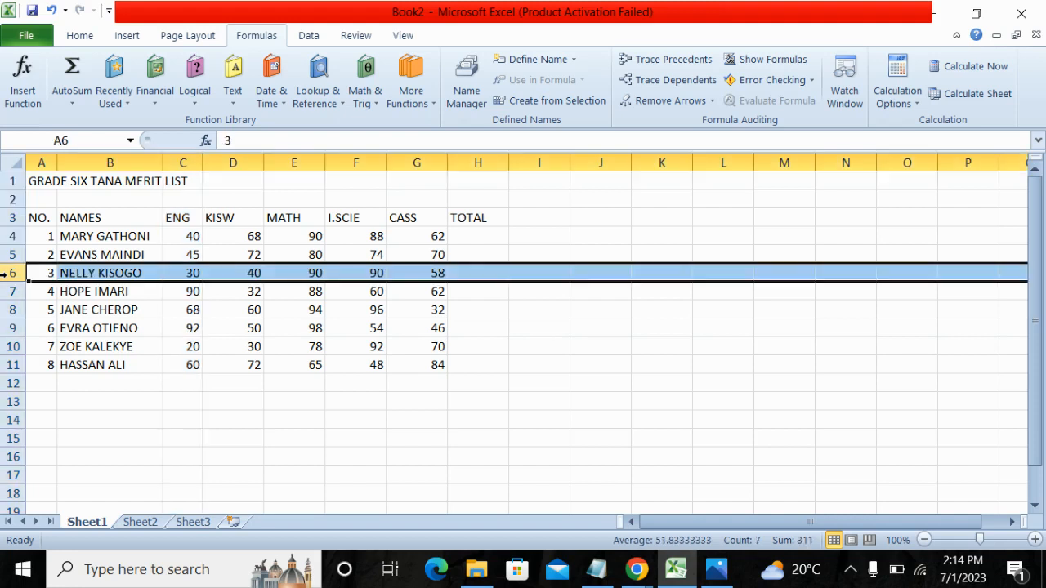
click(191, 274)
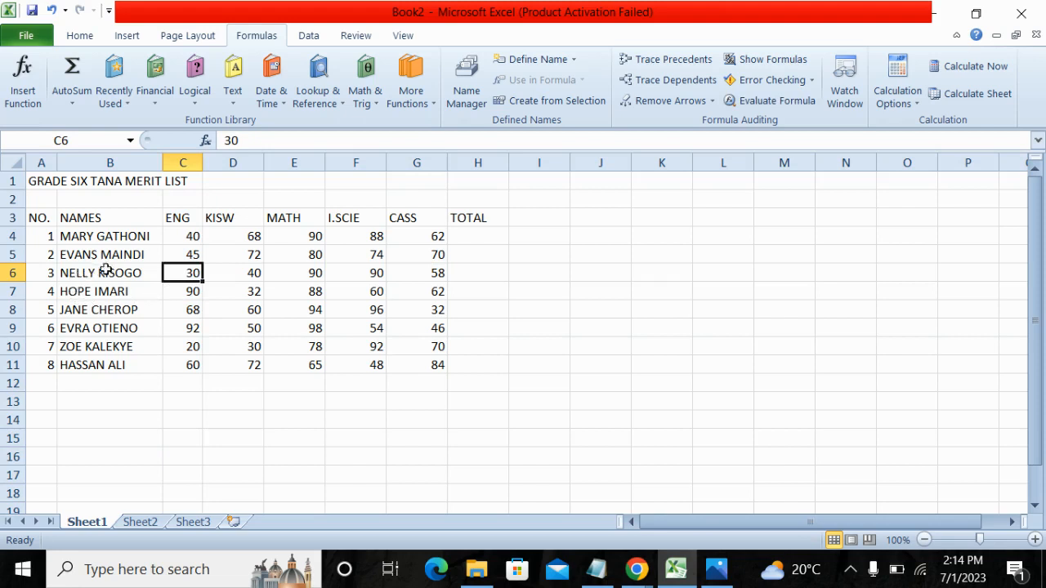
click(235, 274)
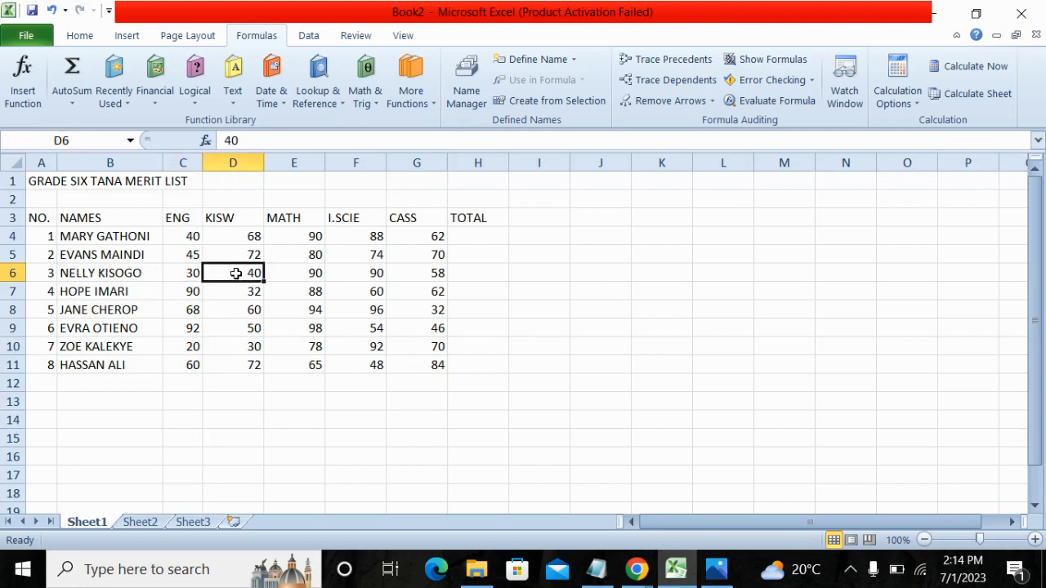
click(293, 278)
click(358, 278)
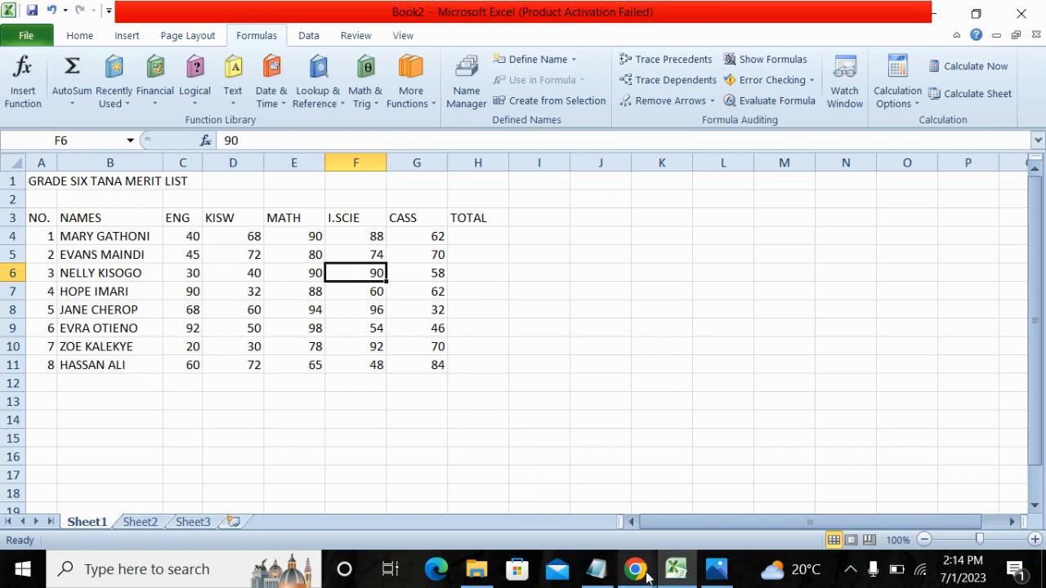
mouse_move(645, 575)
click(523, 515)
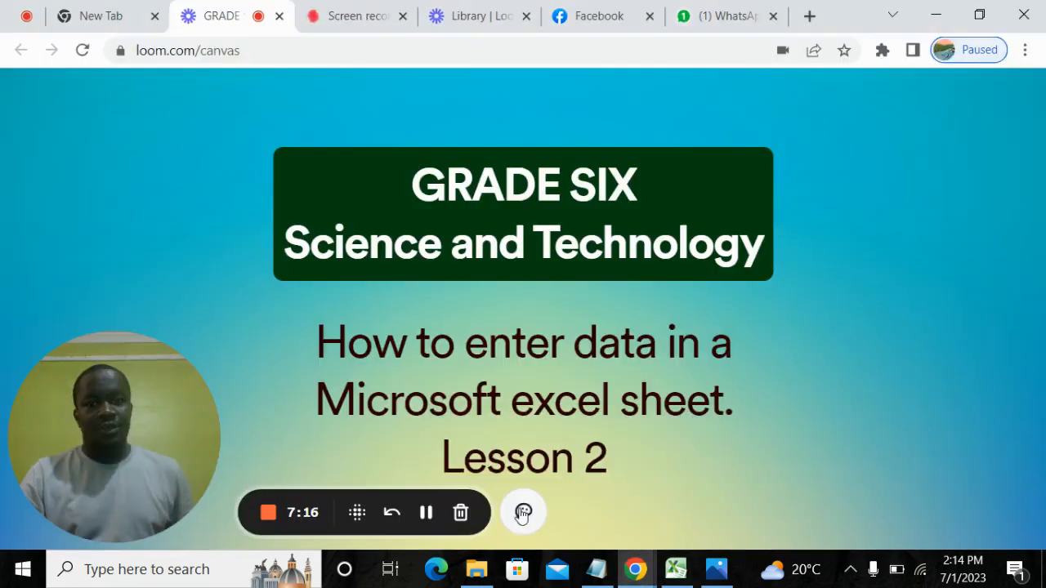
click(427, 513)
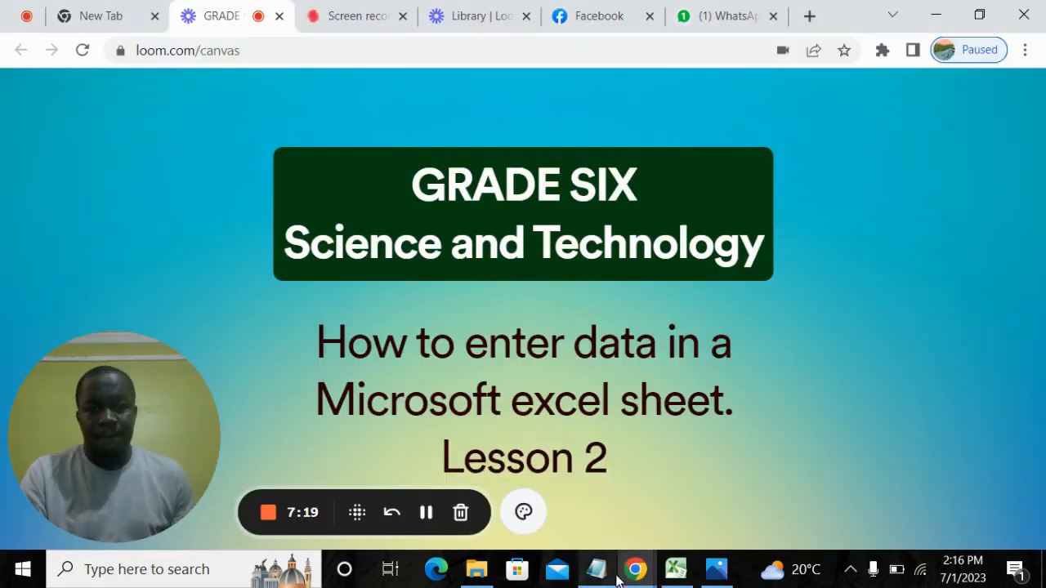
Switch back to Excel and apply All Borders to the merit list range A3:H12.
click(676, 572)
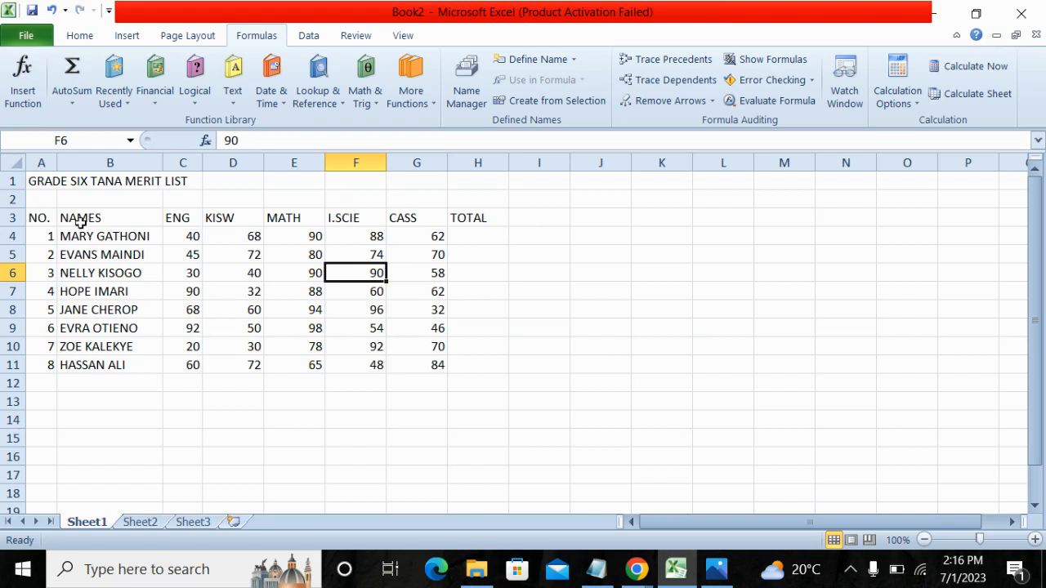
drag(34, 217, 461, 383)
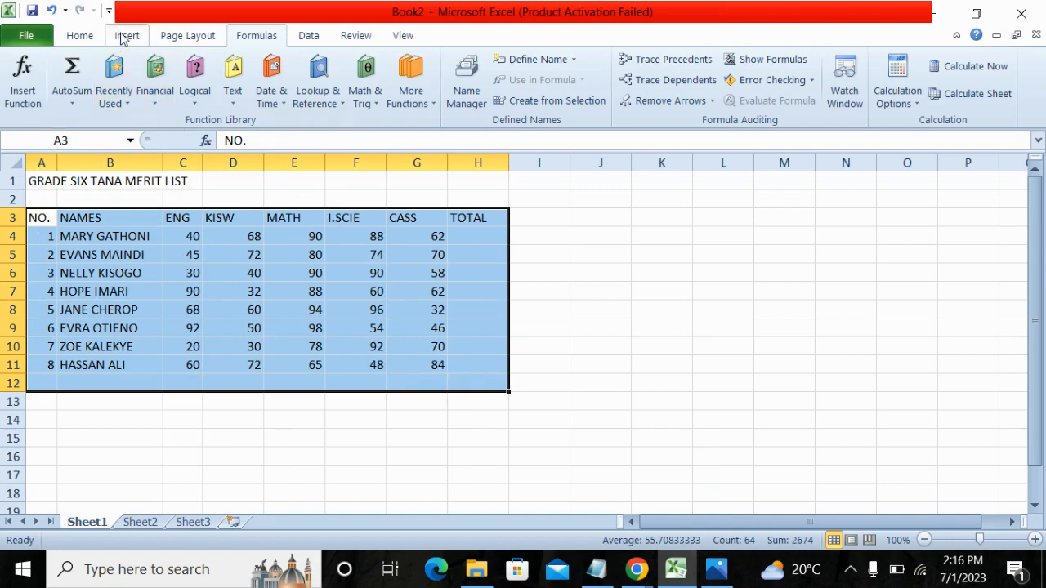
click(90, 37)
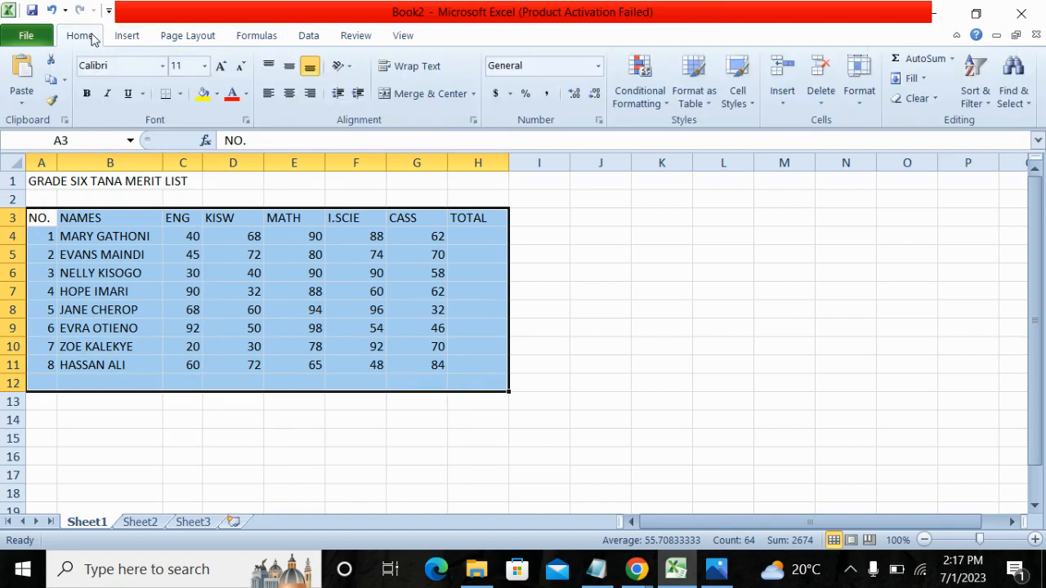
click(180, 94)
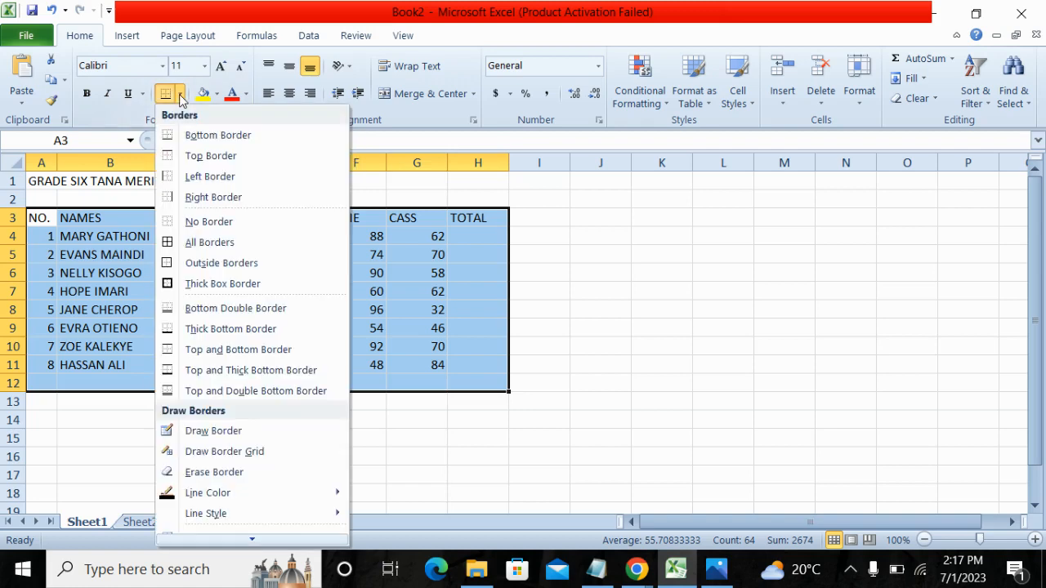
click(187, 244)
click(709, 259)
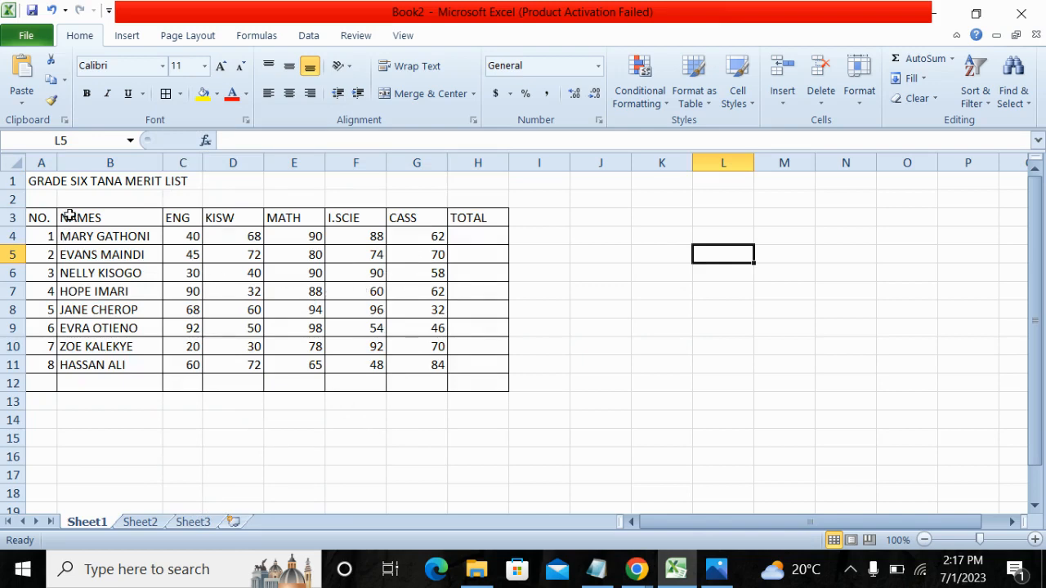
Make the column headings in cells A3 to H3 bold.
drag(36, 217, 467, 217)
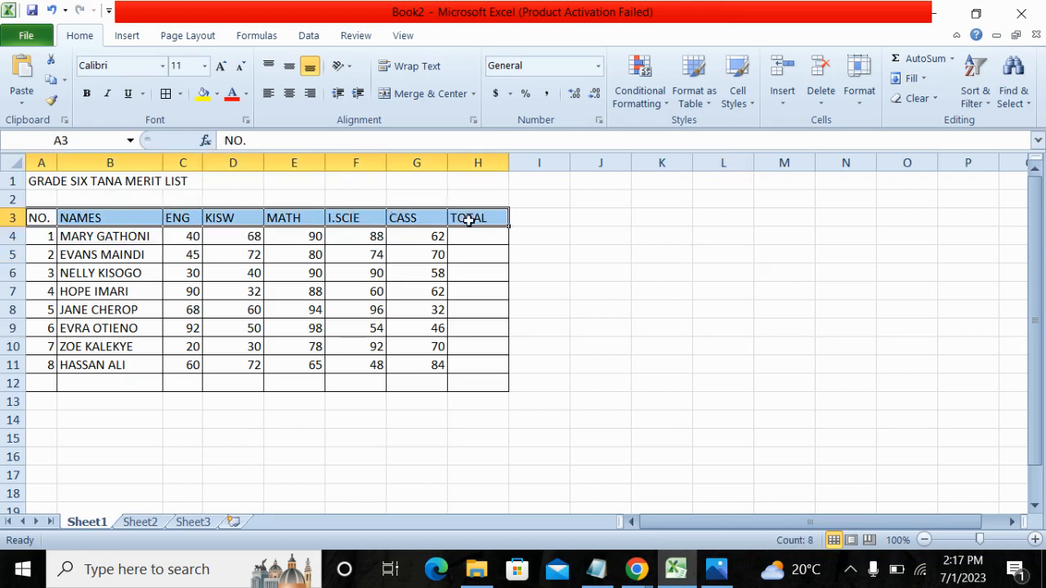
click(86, 94)
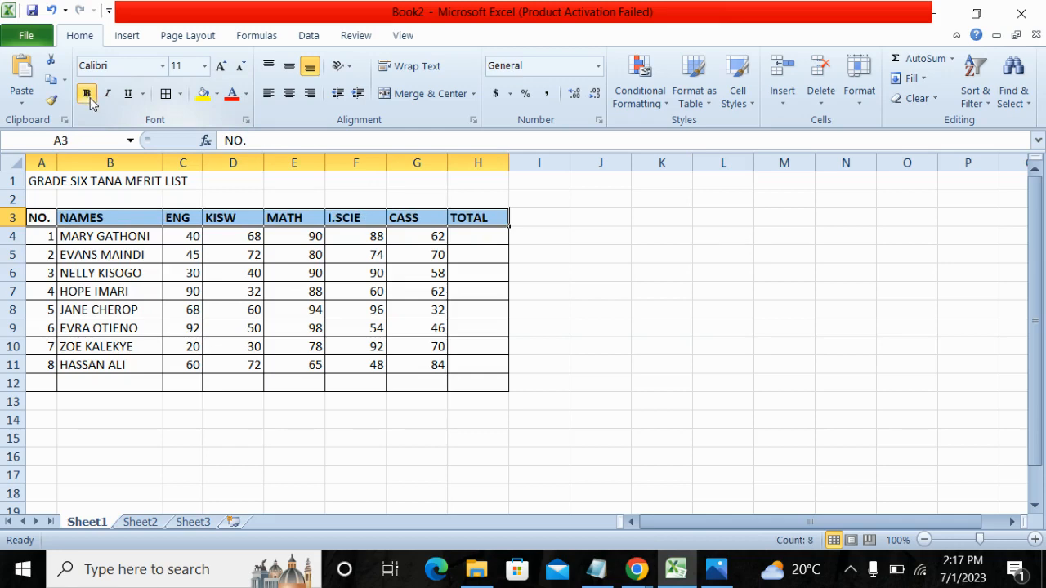
Apply bold and underline to the pupil names in cells B4 to B12.
drag(105, 236, 109, 380)
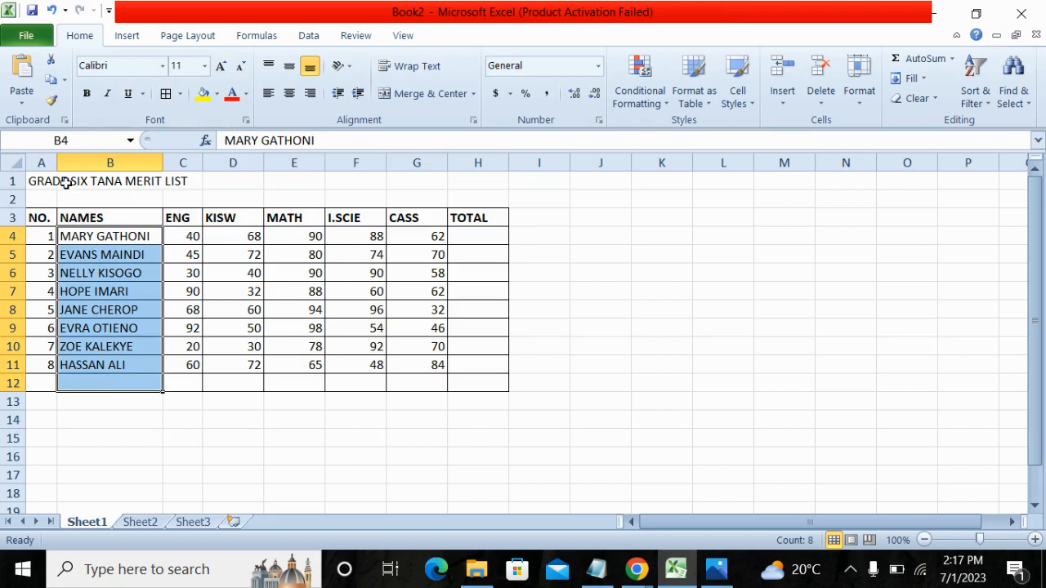
click(87, 93)
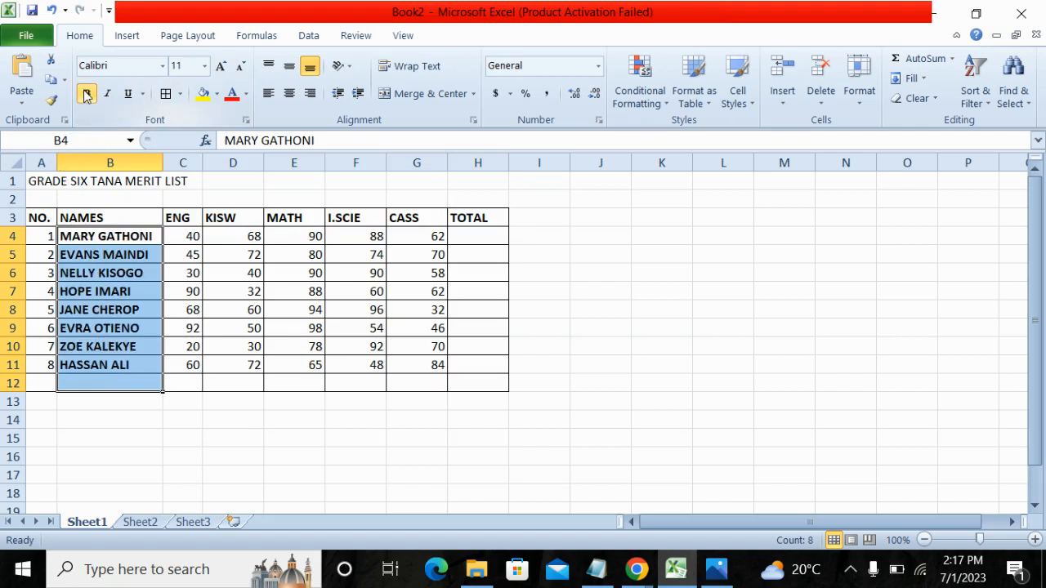
click(128, 95)
click(174, 457)
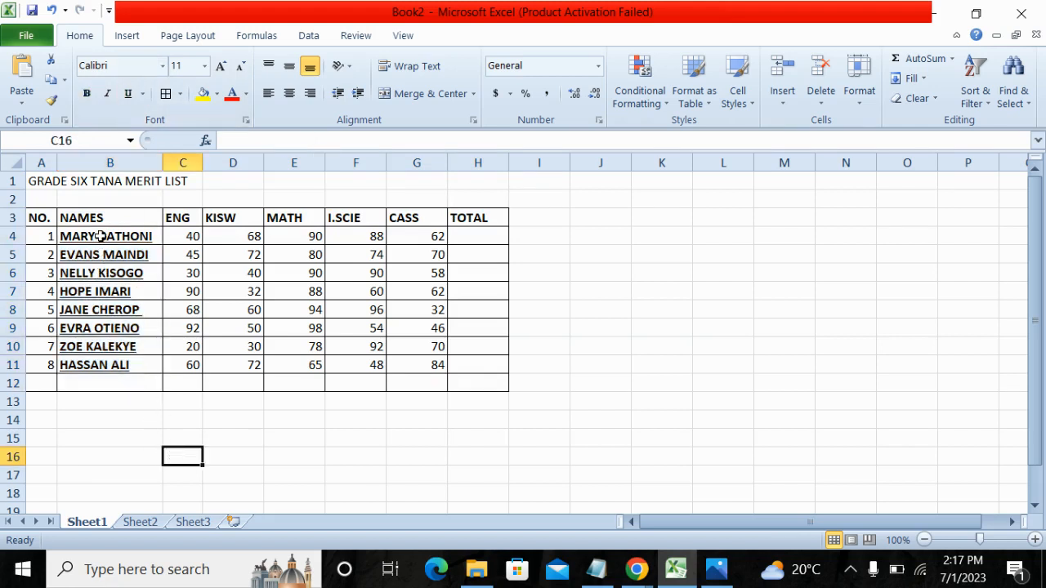
Remove the underline from the pupil names in cells B4 to B11 and make them italic instead.
drag(101, 237, 116, 365)
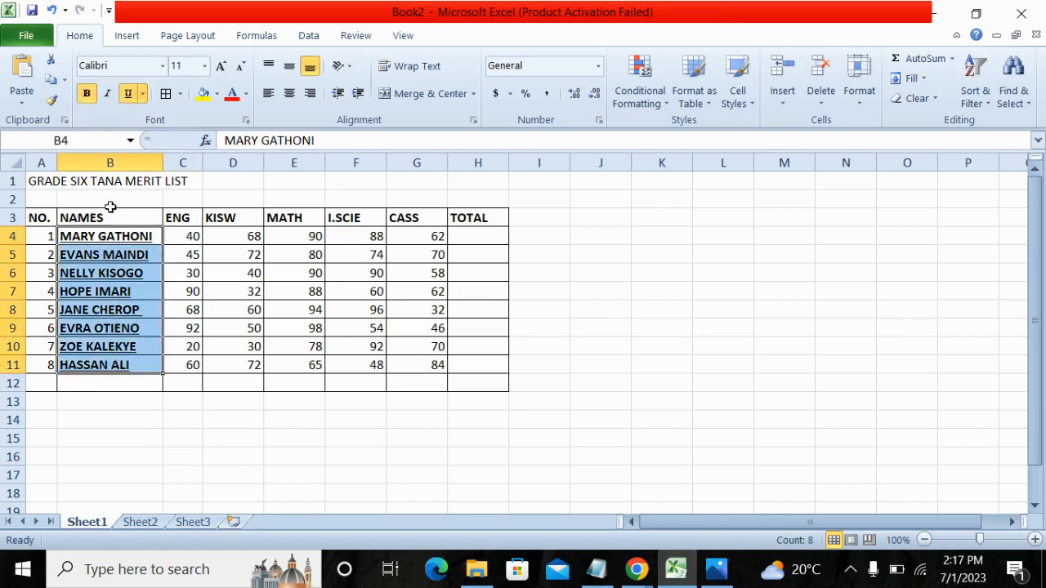
click(128, 94)
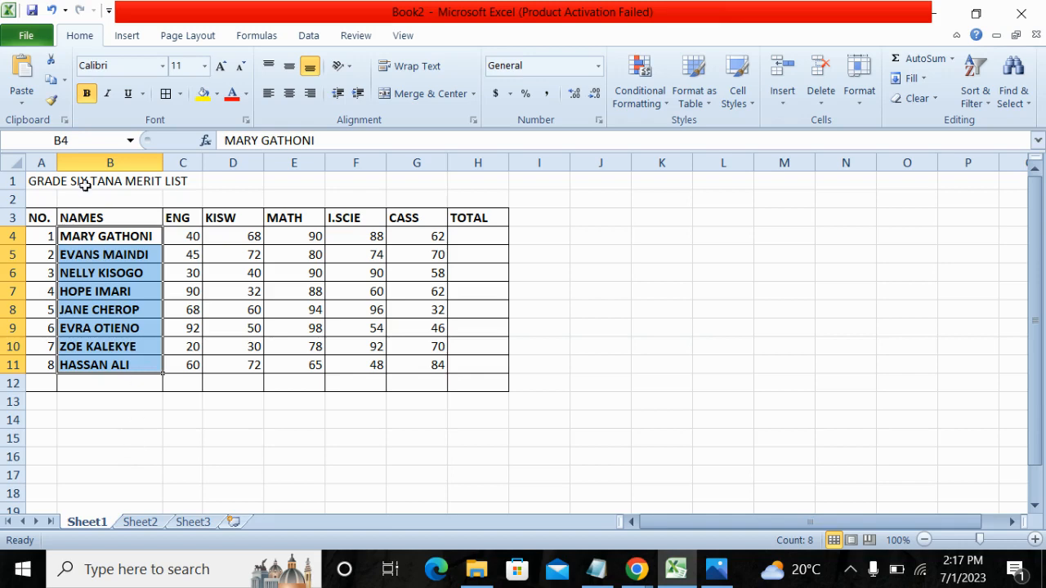
click(107, 94)
click(144, 469)
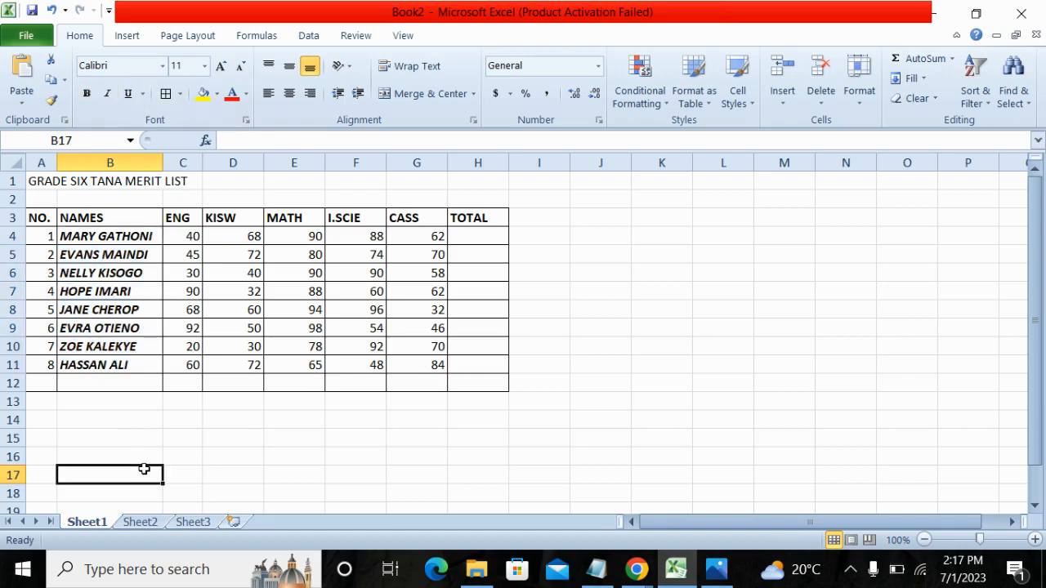
Change the font of the pupil names in cells B4 to B11 to Algerian.
drag(113, 236, 131, 368)
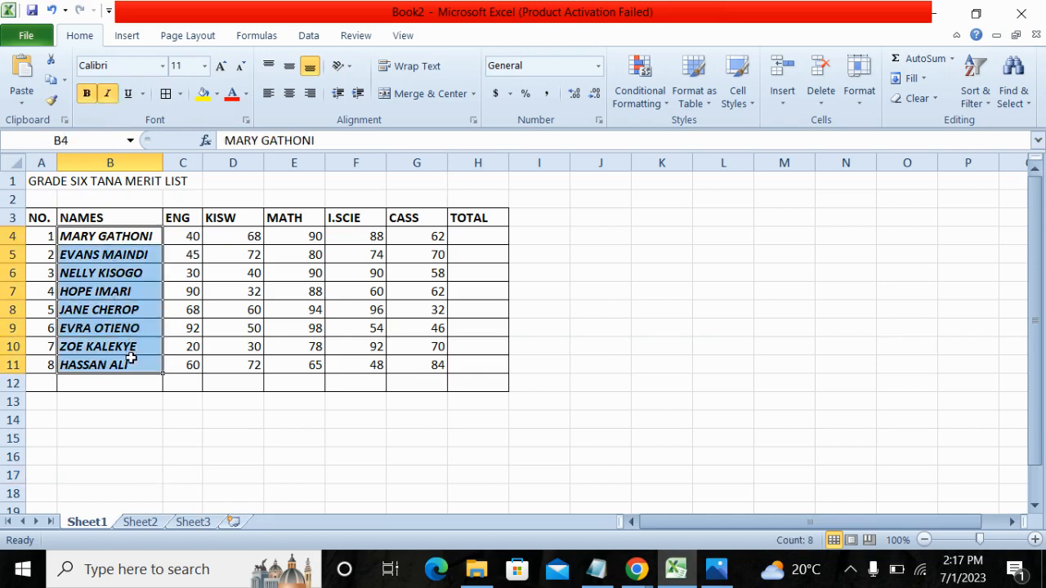
click(164, 66)
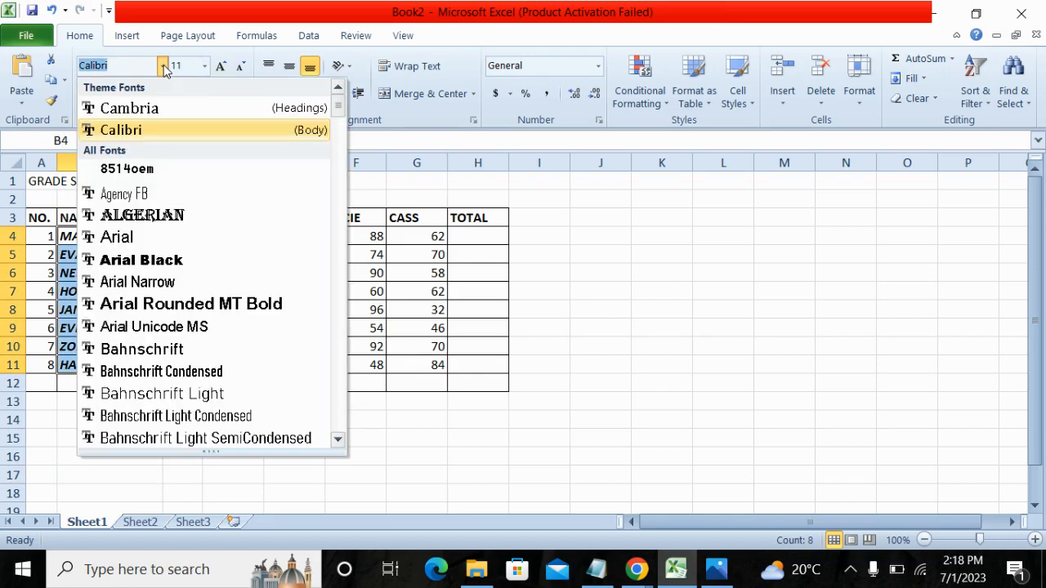
click(155, 219)
click(539, 291)
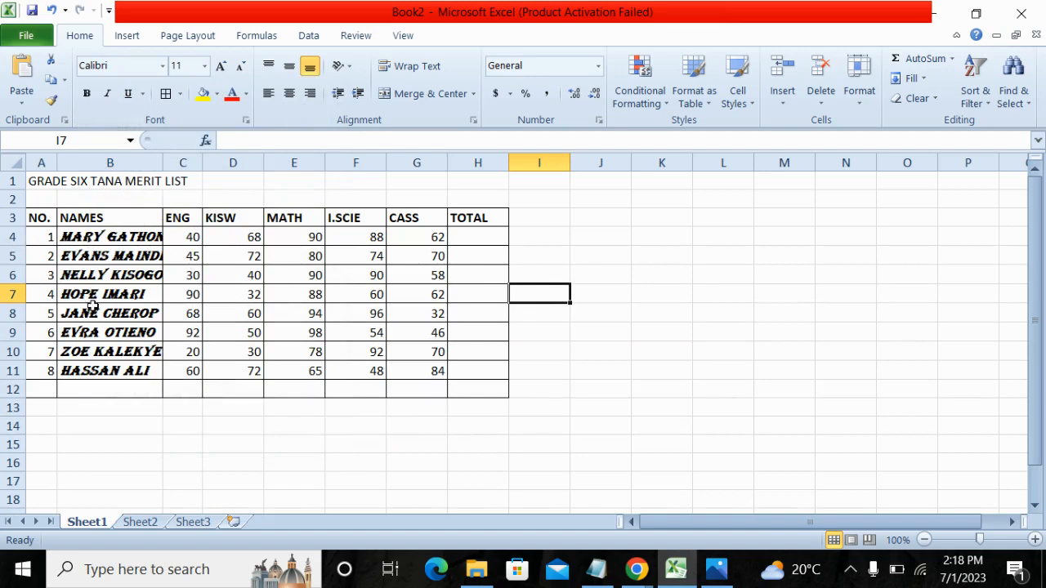
Remove the italics from the pupil names in cells B4 to B11, keep them bold, and widen column B to fit them.
drag(88, 237, 104, 370)
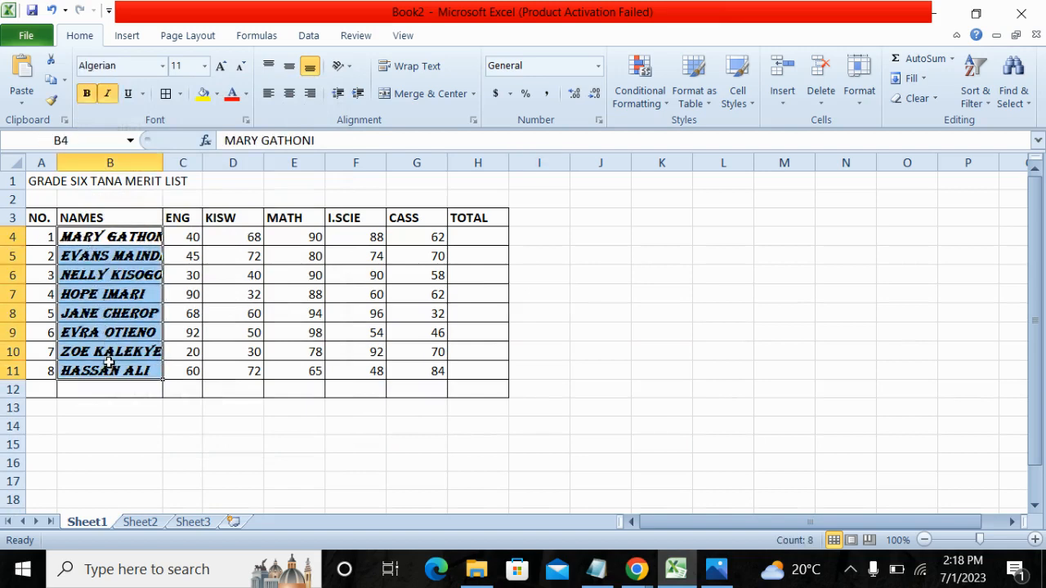
click(90, 95)
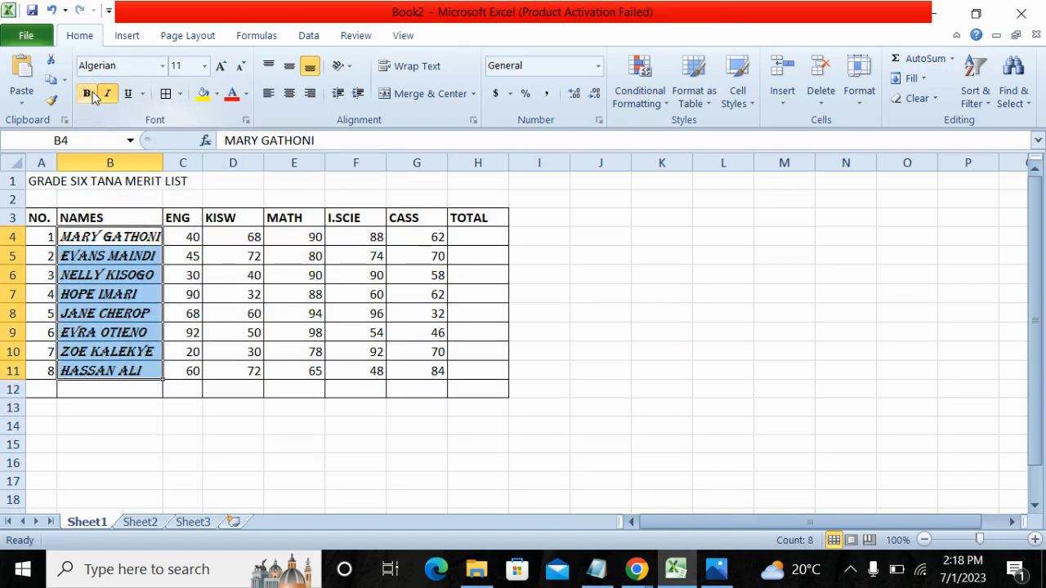
click(89, 94)
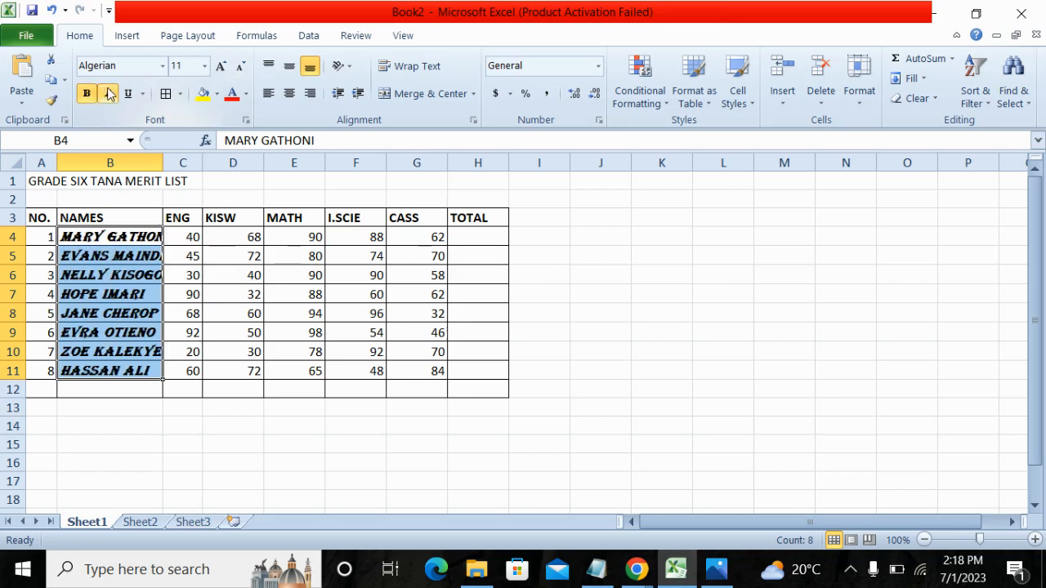
click(107, 97)
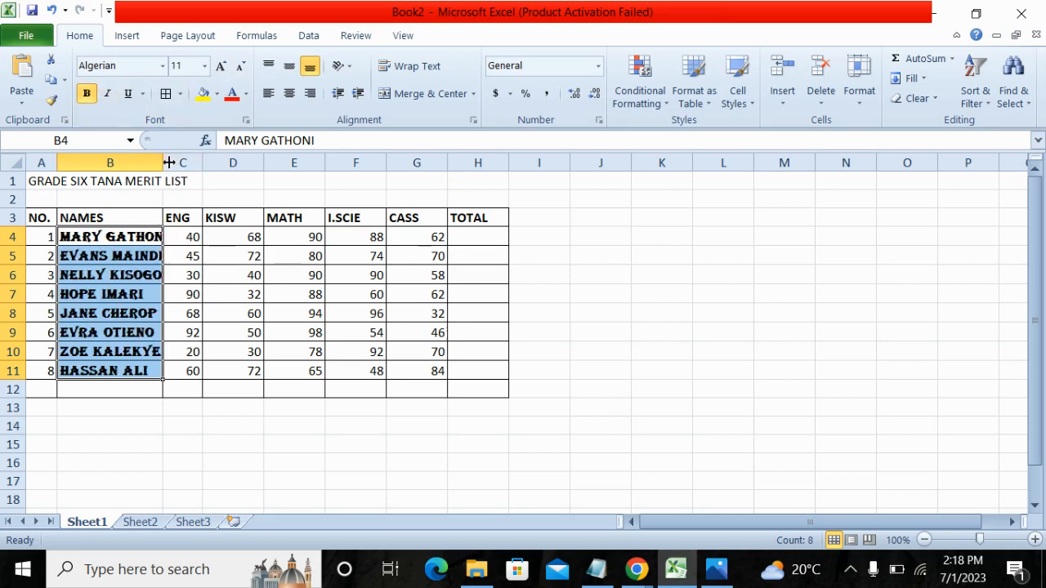
drag(163, 163, 188, 163)
click(182, 412)
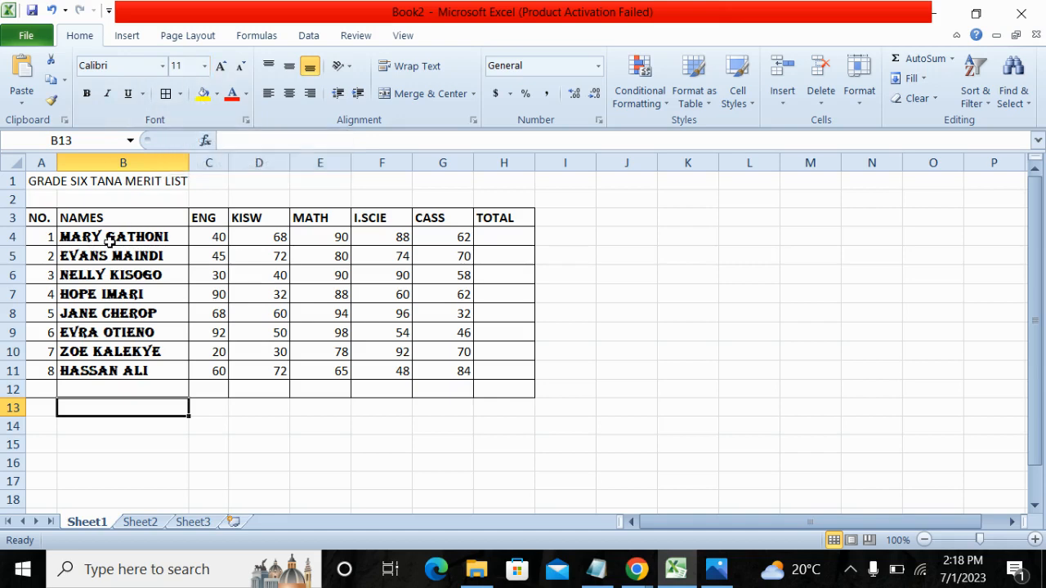
Set the font size of the pupil names in cells B4 to B11 to 14 and widen column B to fit them.
drag(112, 237, 131, 371)
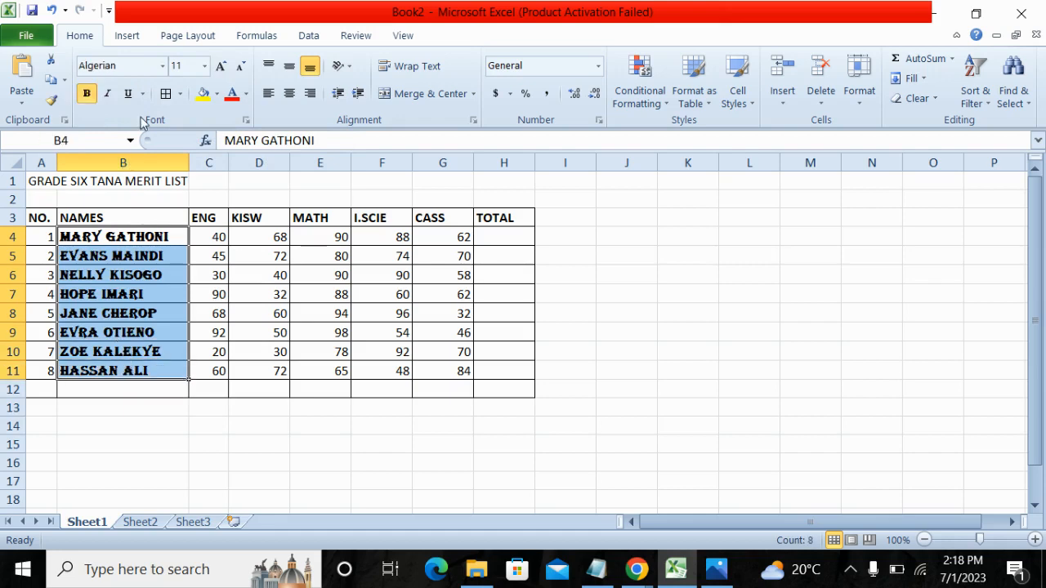
click(205, 66)
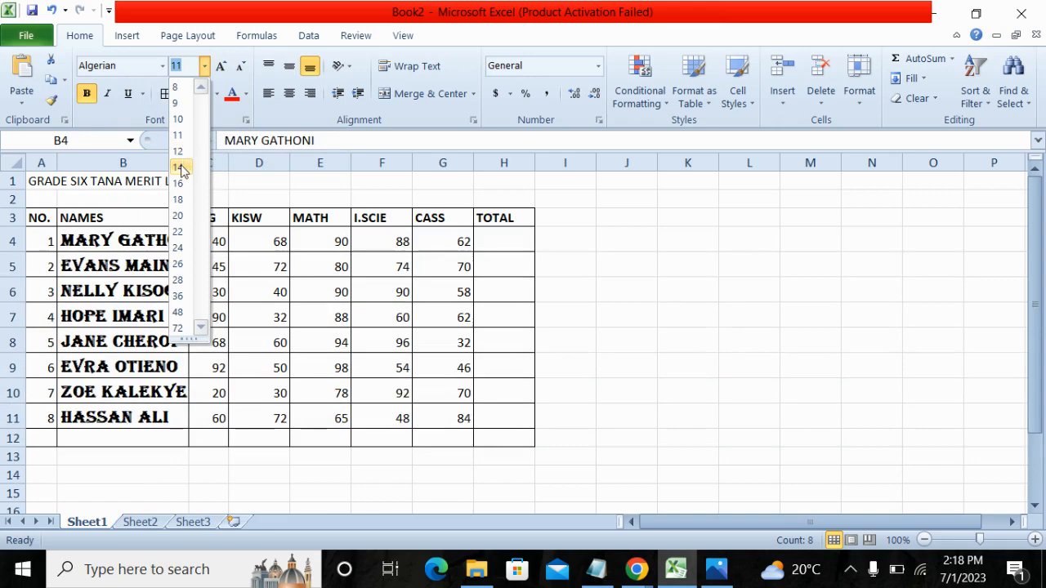
click(179, 168)
click(674, 315)
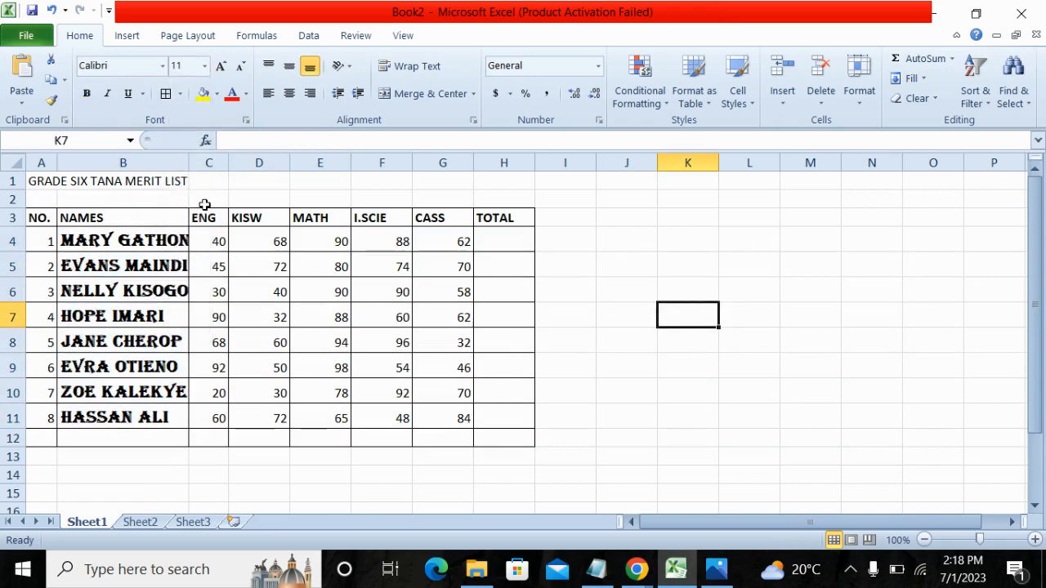
drag(189, 164, 214, 164)
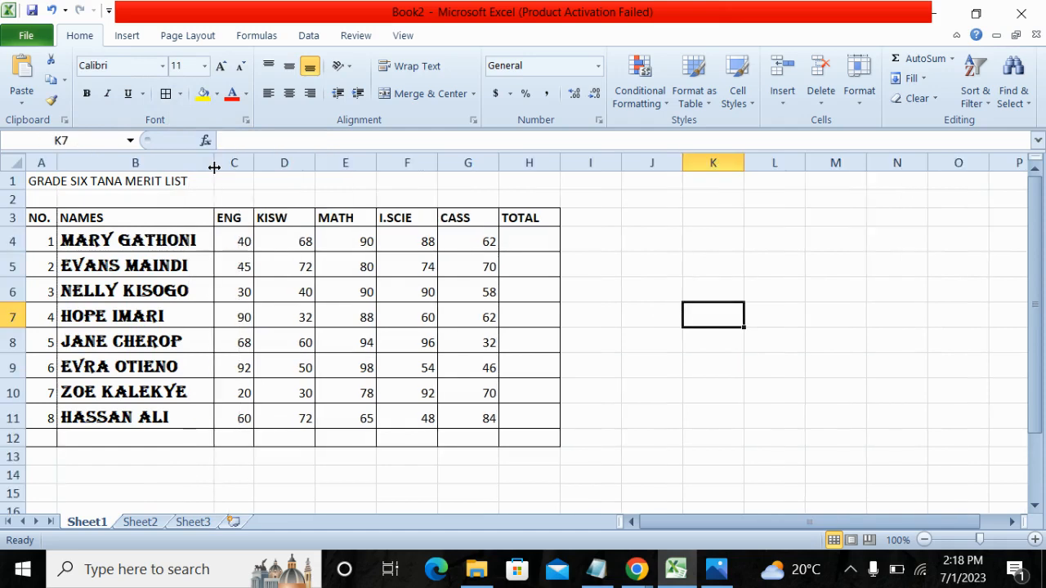
Set the font size of the column headings in cells A3 to H3 to 14.
drag(41, 217, 533, 216)
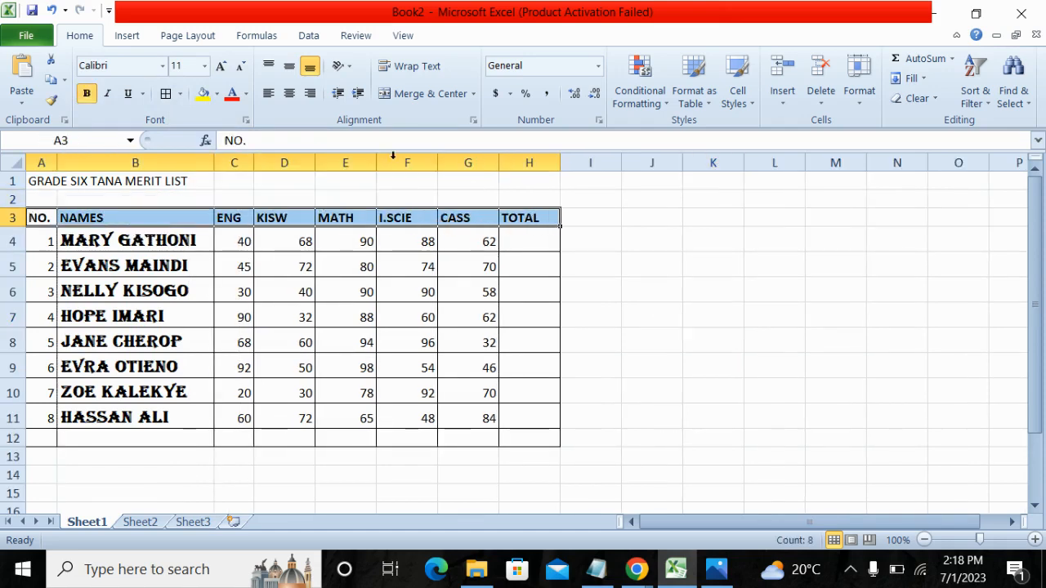
click(206, 70)
click(184, 167)
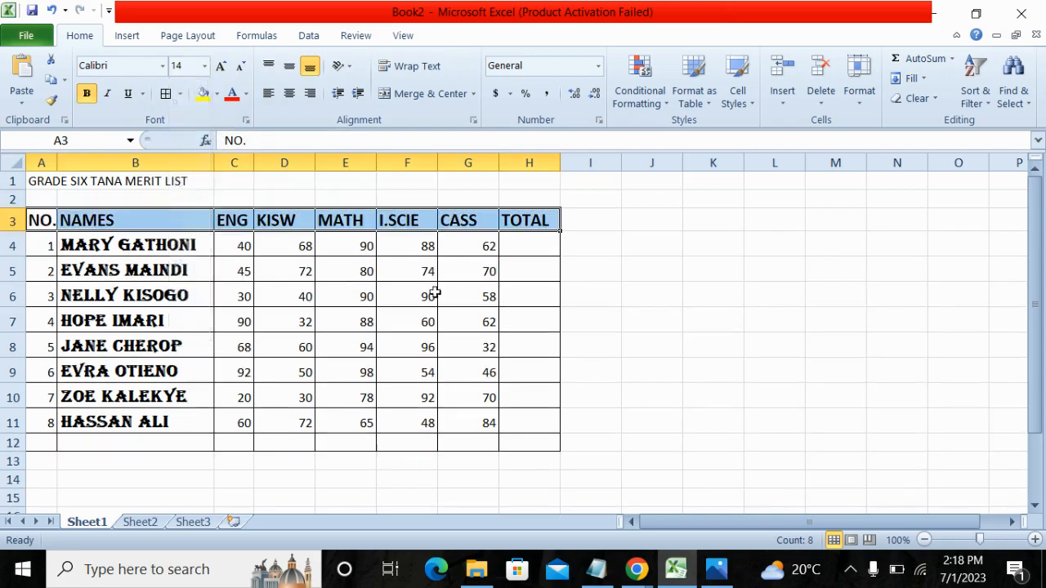
click(683, 317)
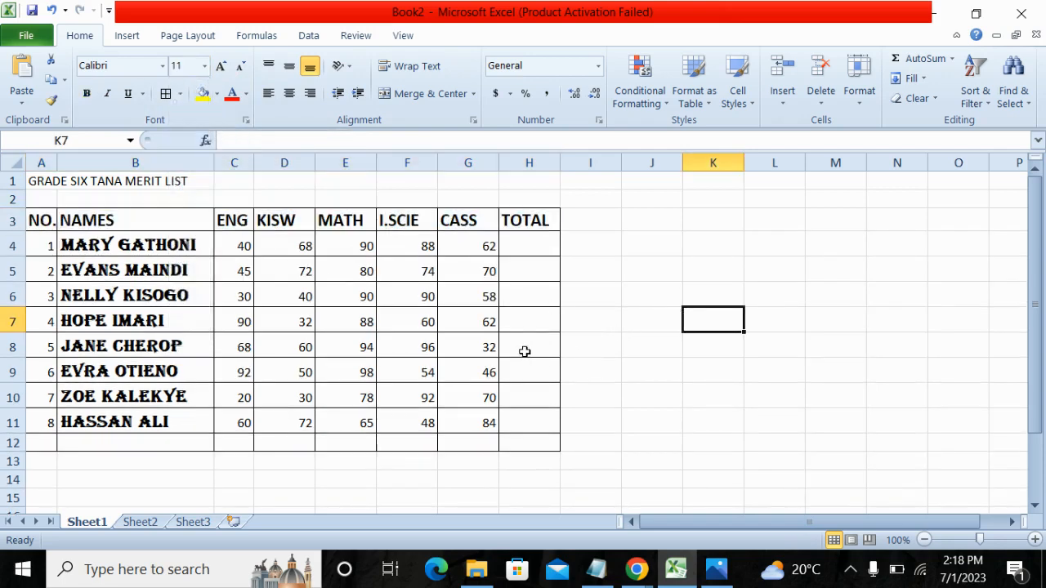
Enlarge the merit list title by setting the font size of cells A1 to B2 to 20.
click(41, 183)
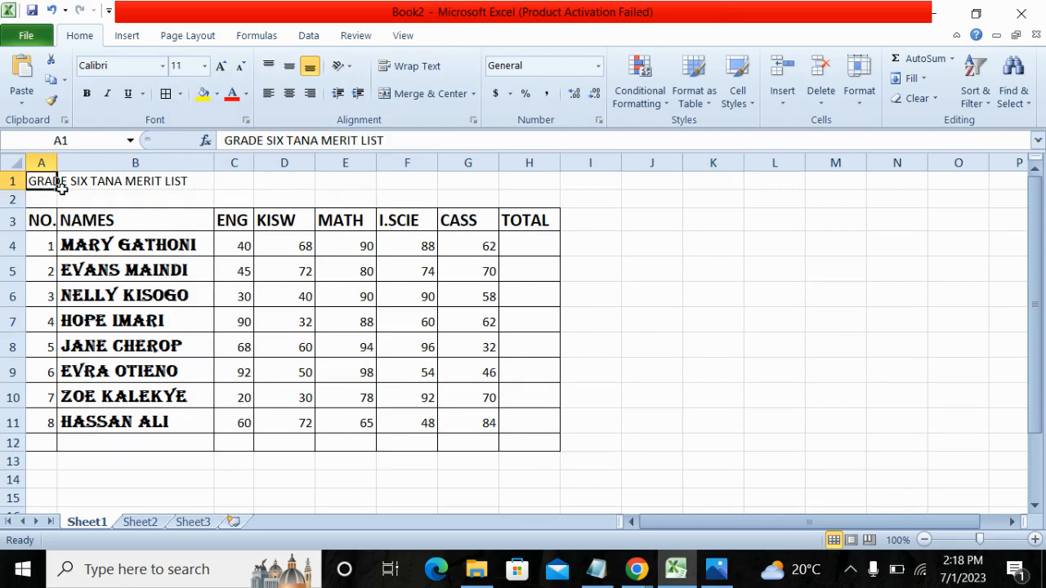
drag(61, 189, 146, 196)
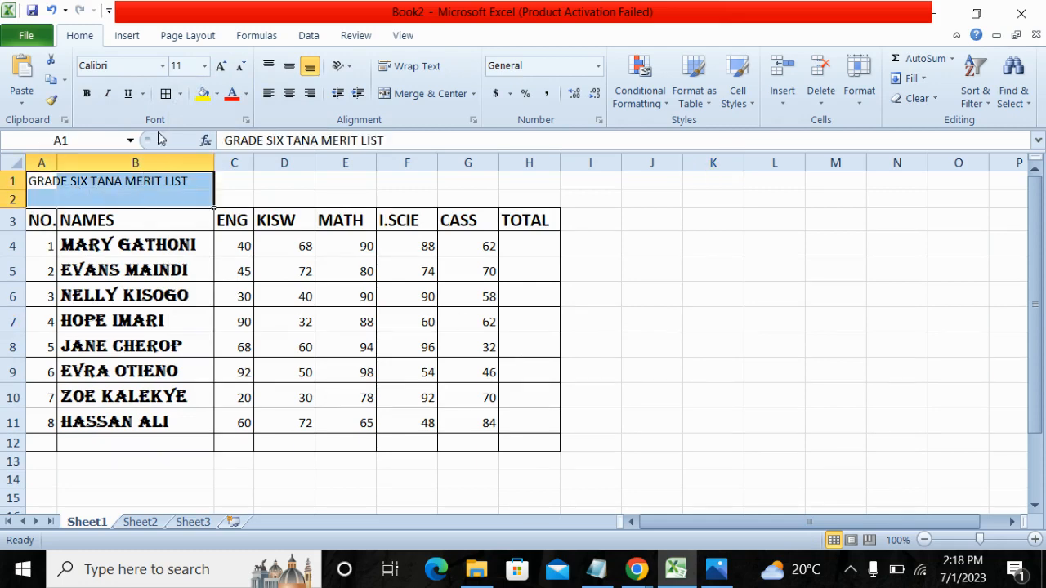
click(206, 71)
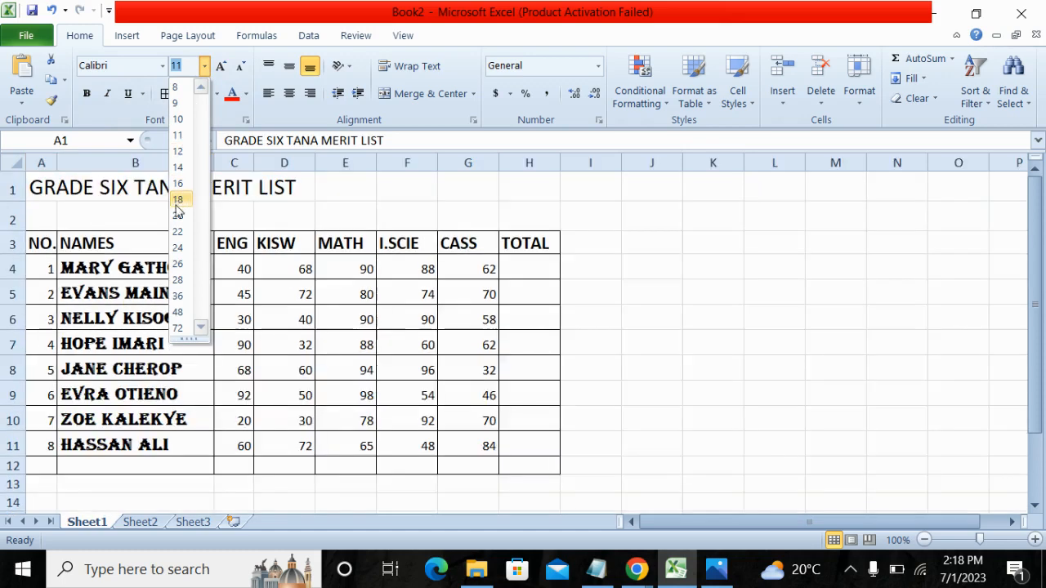
click(178, 216)
click(668, 248)
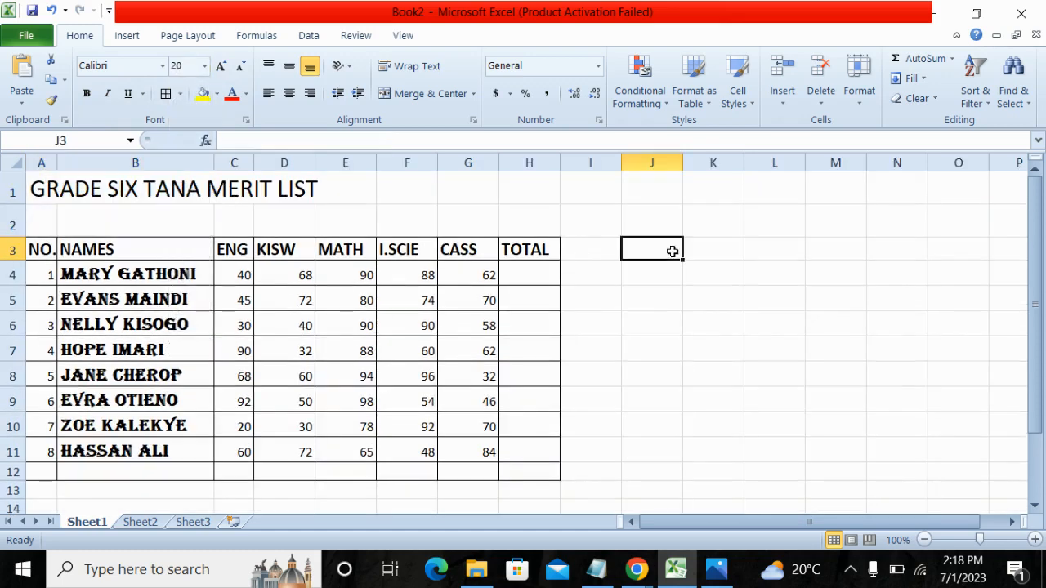
Delete the empty row 2 between the title and the column headings.
click(10, 223)
right_click(9, 223)
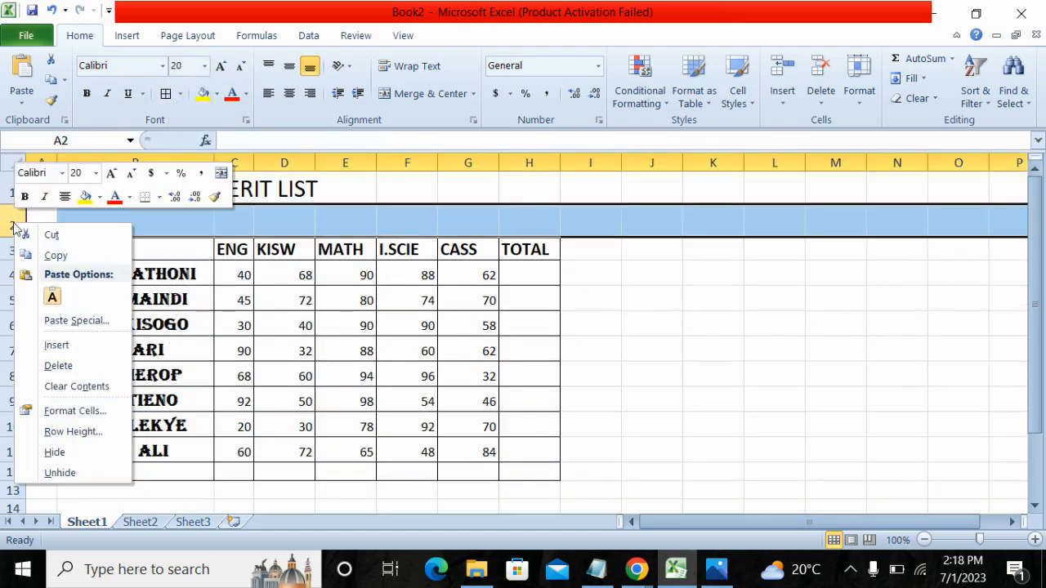
click(58, 366)
click(647, 331)
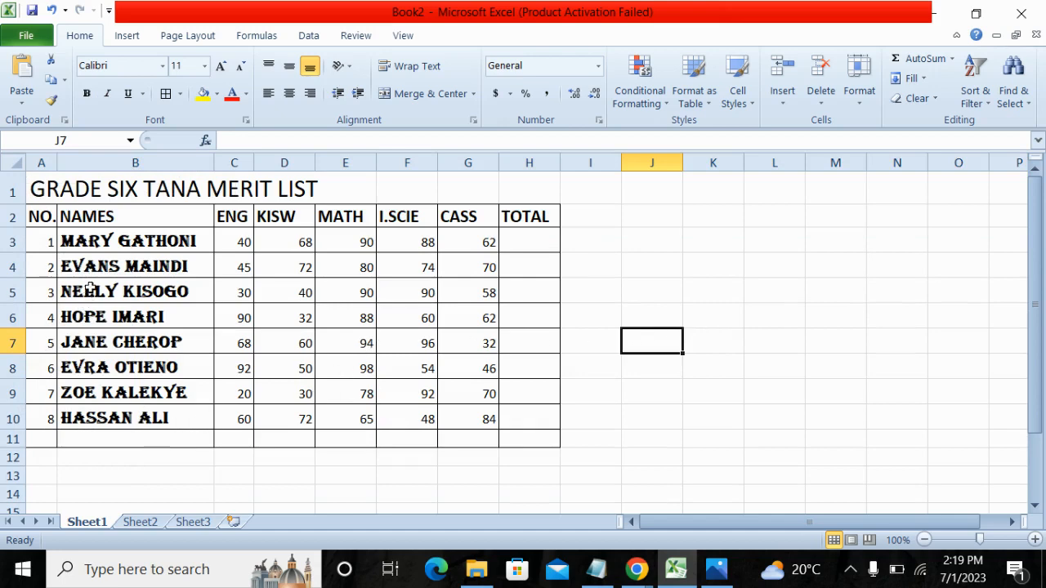
Make the pupil numbers in cells A3 to A10 bold and change their font to Algerian.
drag(45, 238, 46, 408)
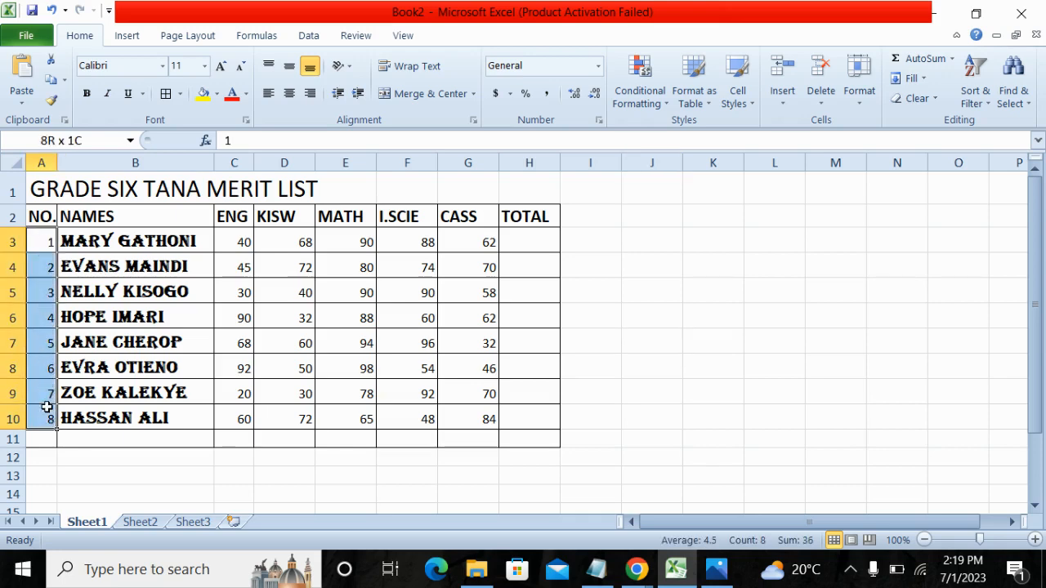
click(87, 92)
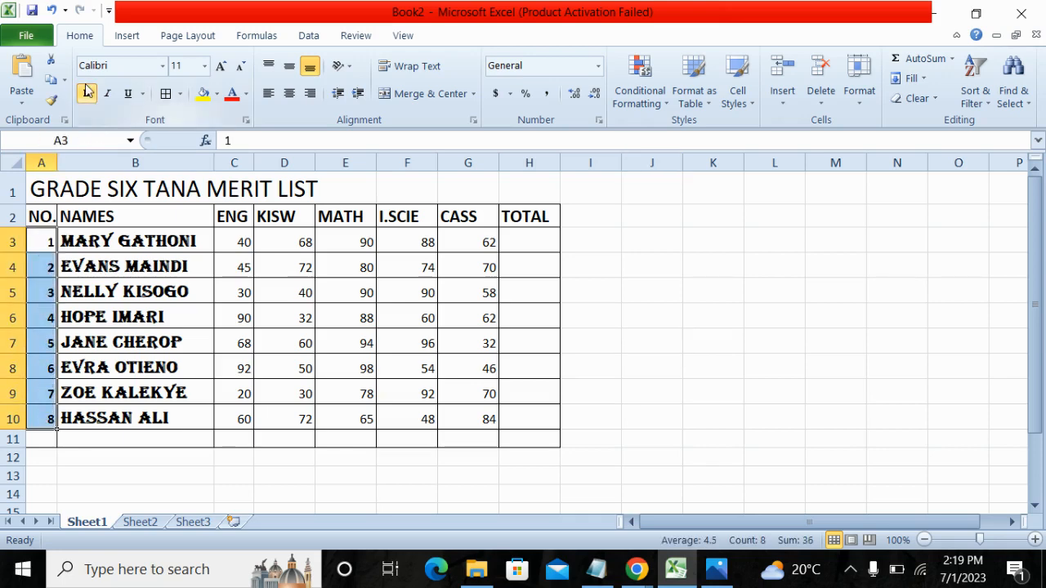
click(162, 67)
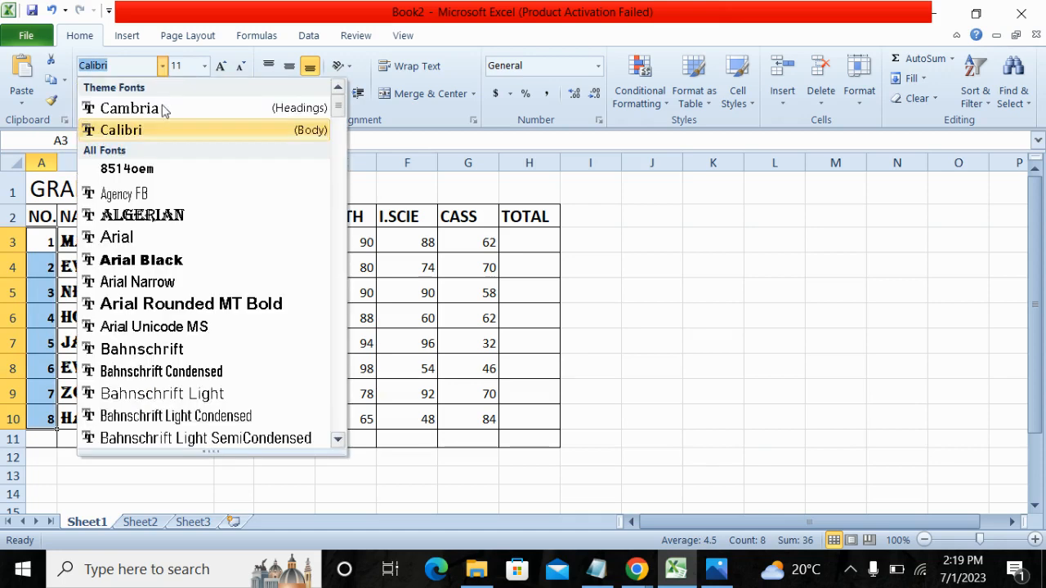
click(155, 214)
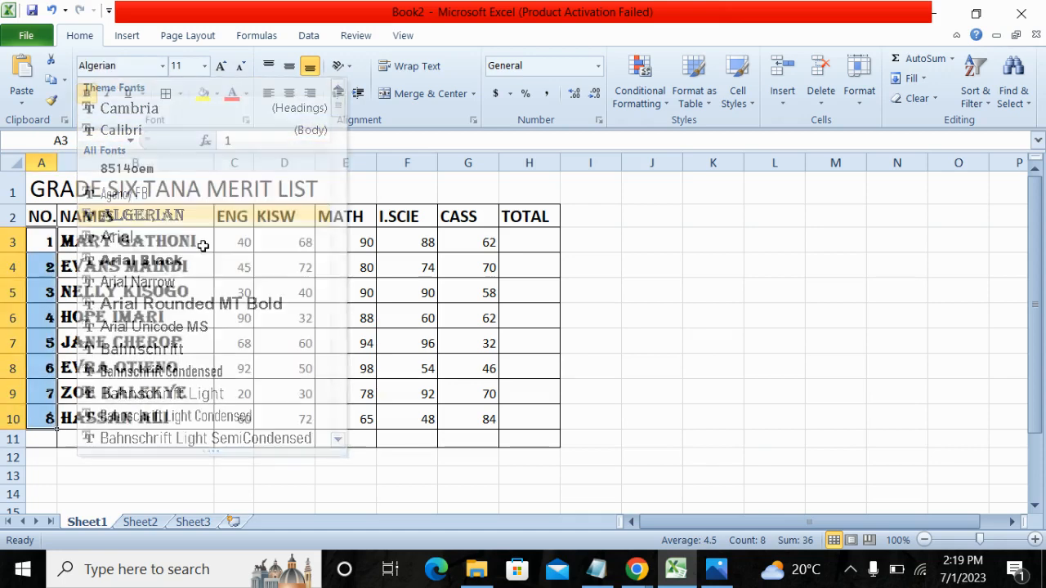
click(579, 359)
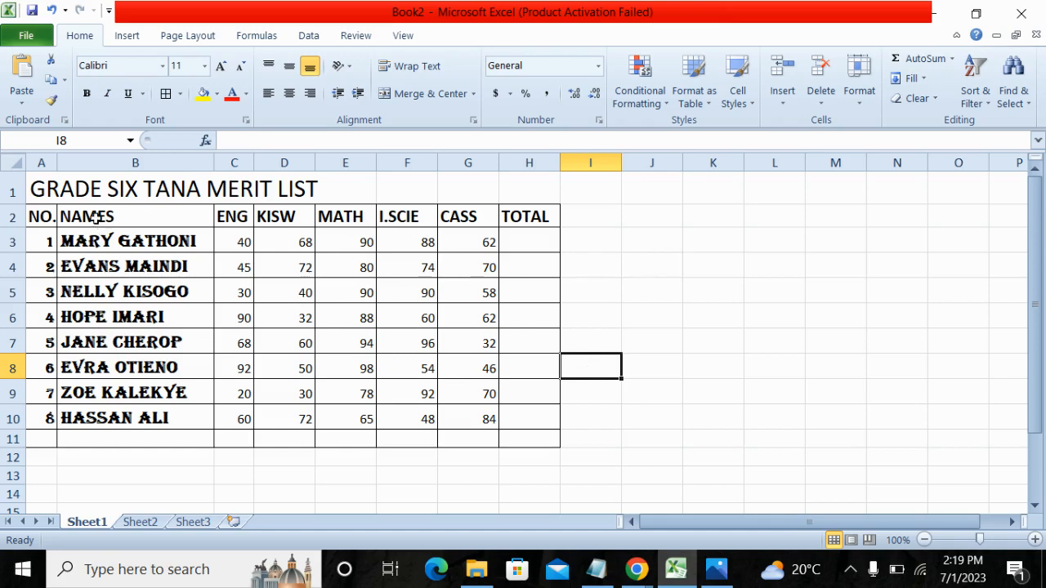
Change the font colour of the column headings in cells A2 to H2 to the dark blue theme colour.
drag(35, 215, 532, 217)
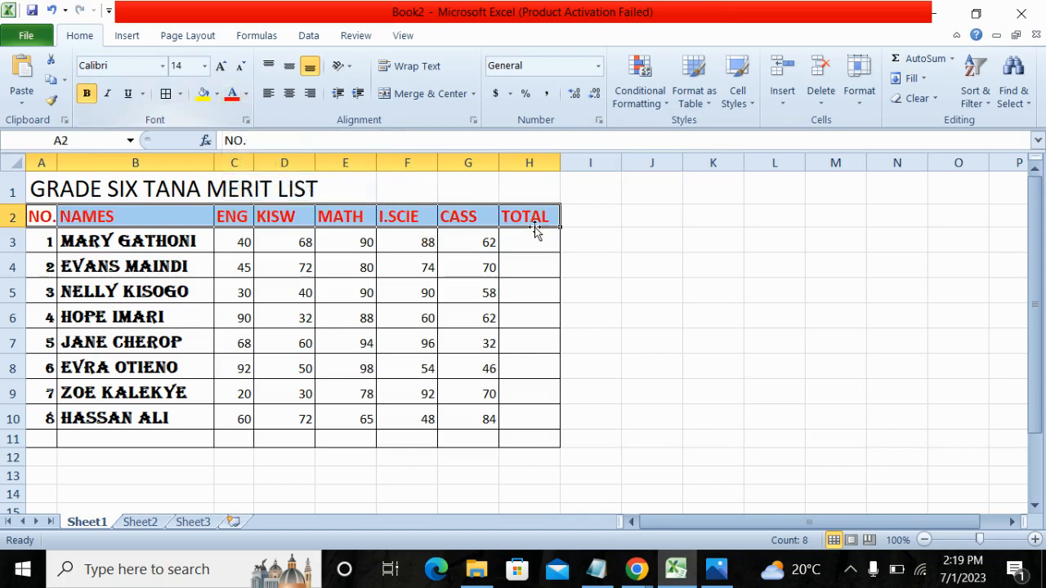
click(246, 97)
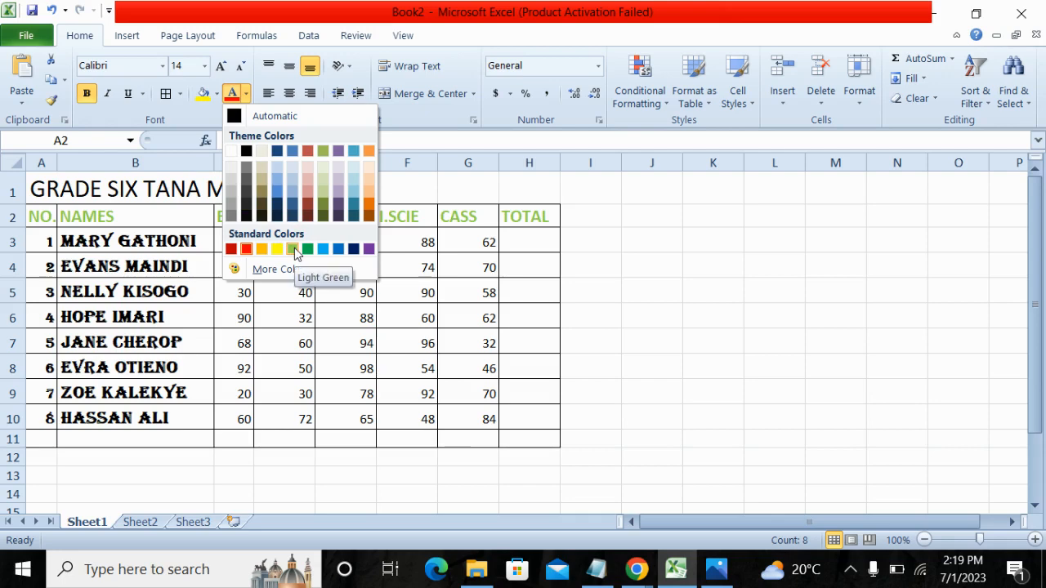
click(278, 153)
click(707, 298)
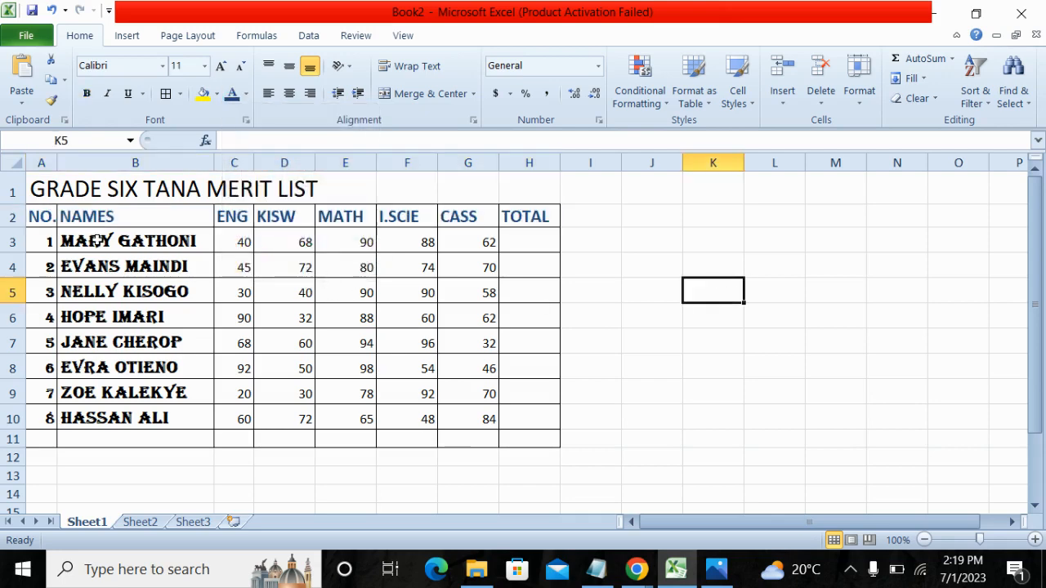
Apply the same dark blue font colour to the pupil names in cells B3 to B10.
drag(97, 241, 114, 418)
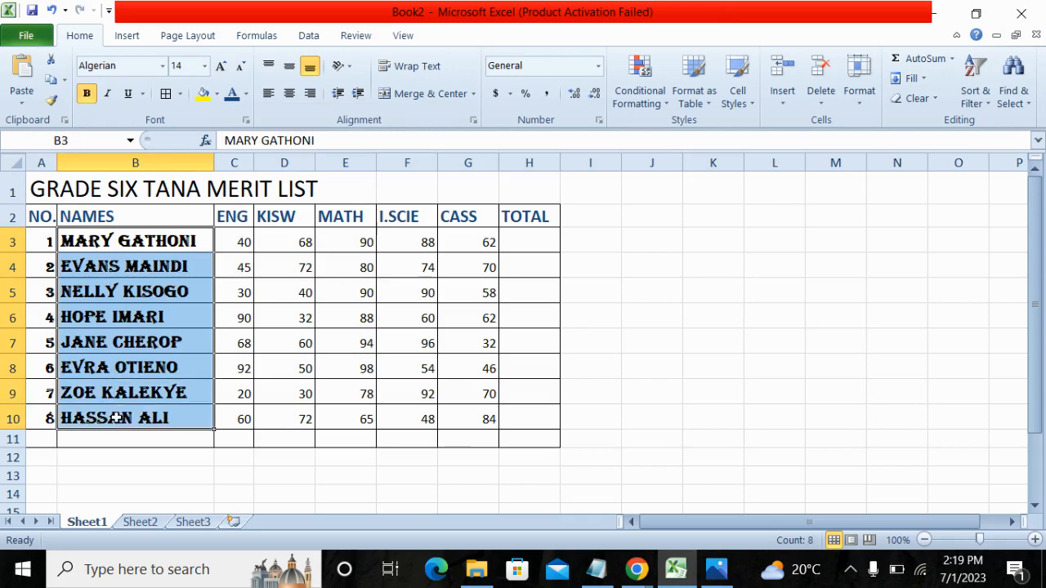
click(233, 98)
click(812, 348)
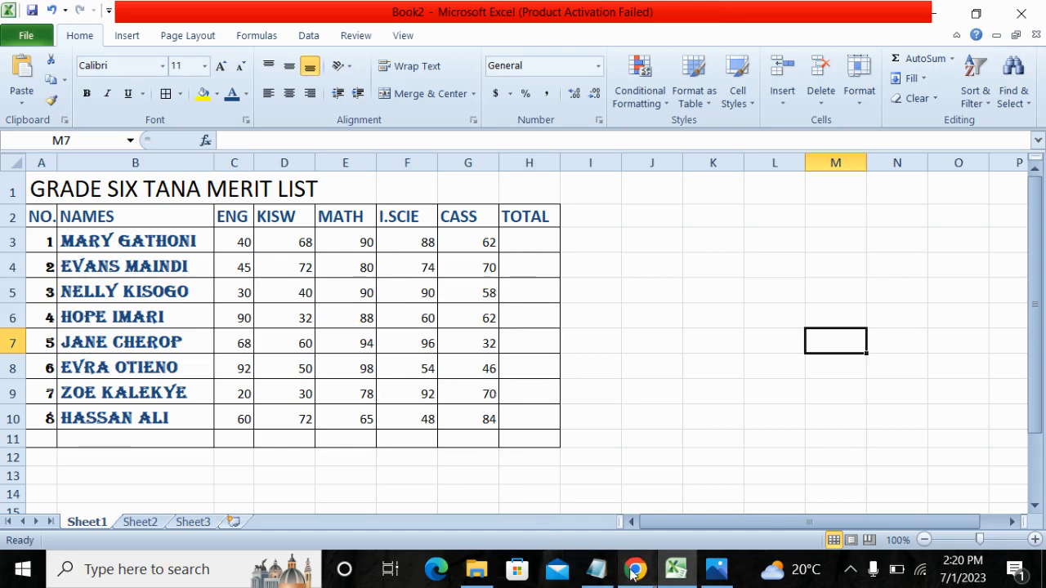
Switch to the Chrome window showing the Loom canvas with the lesson title.
mouse_move(635, 569)
click(555, 500)
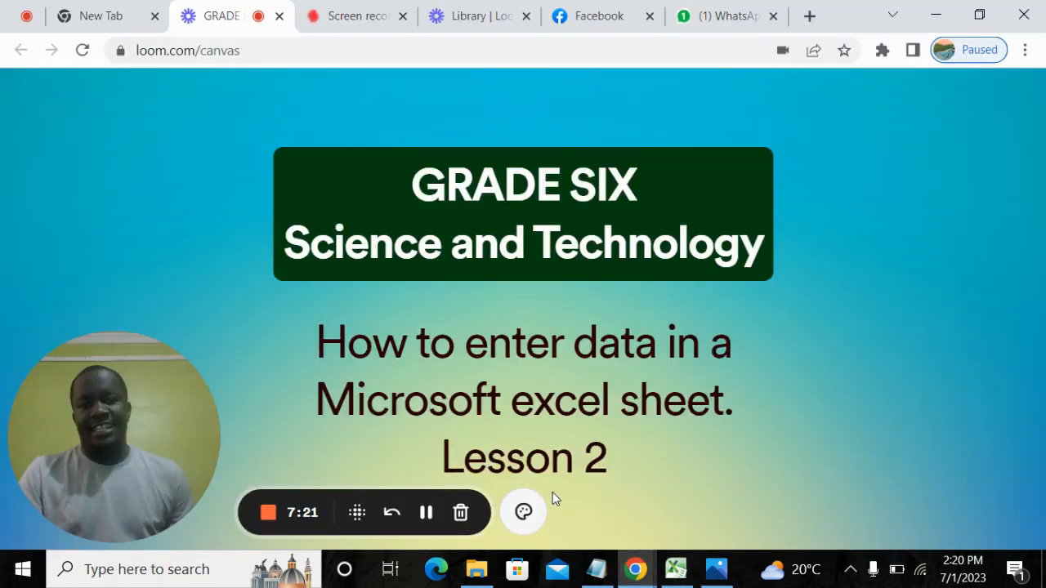